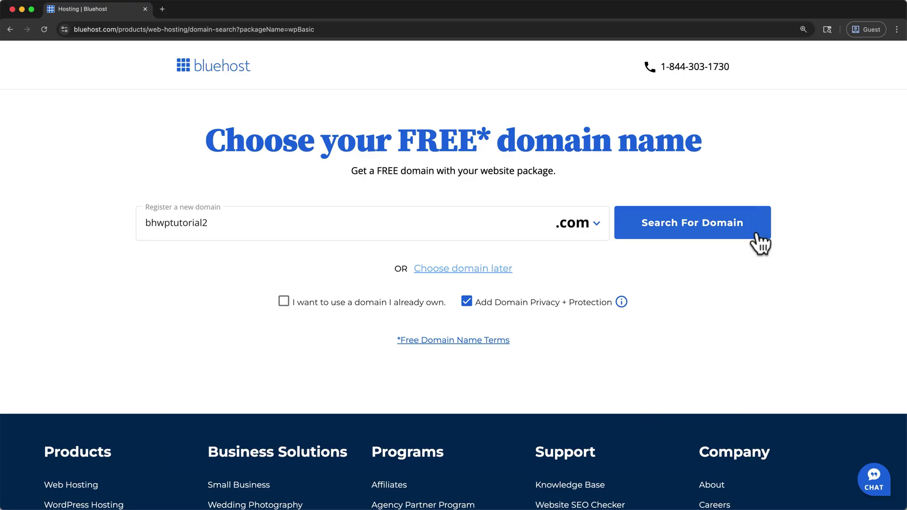
- After previewing the finished nature site, open the Bluehost offer page with hosting from $1.99/mo
left_click(757, 235)
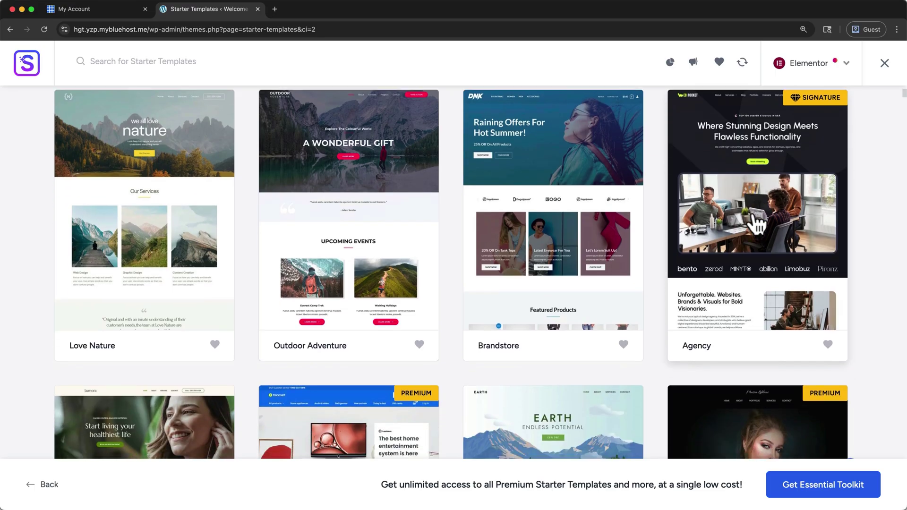
scroll(755, 225, "down", 5)
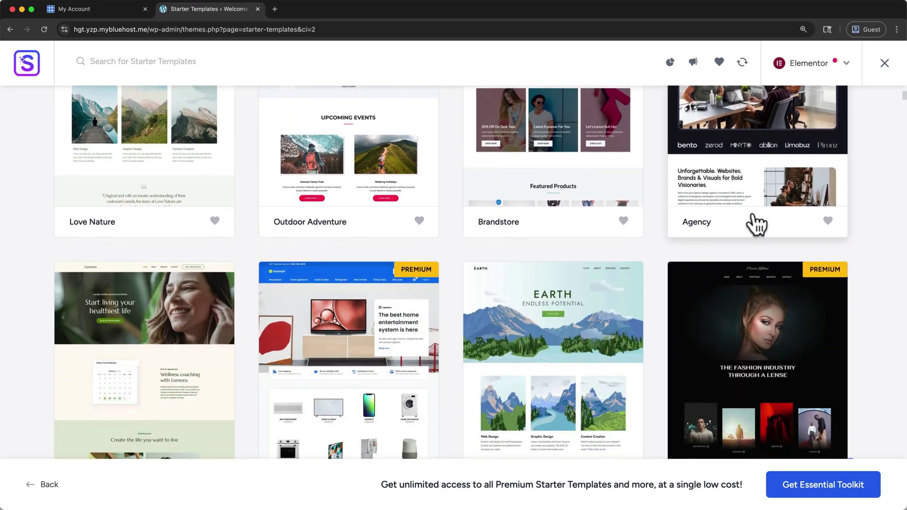
scroll(755, 225, "down", 1)
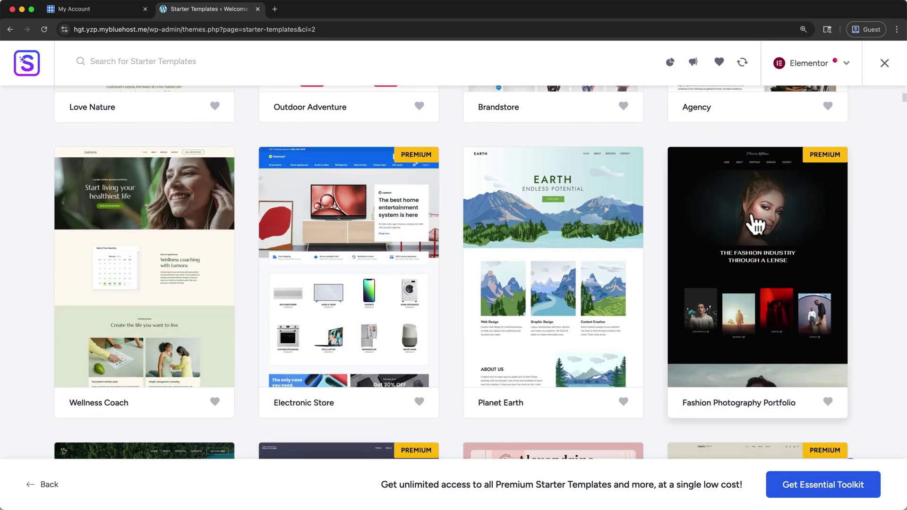
left_click(630, 256)
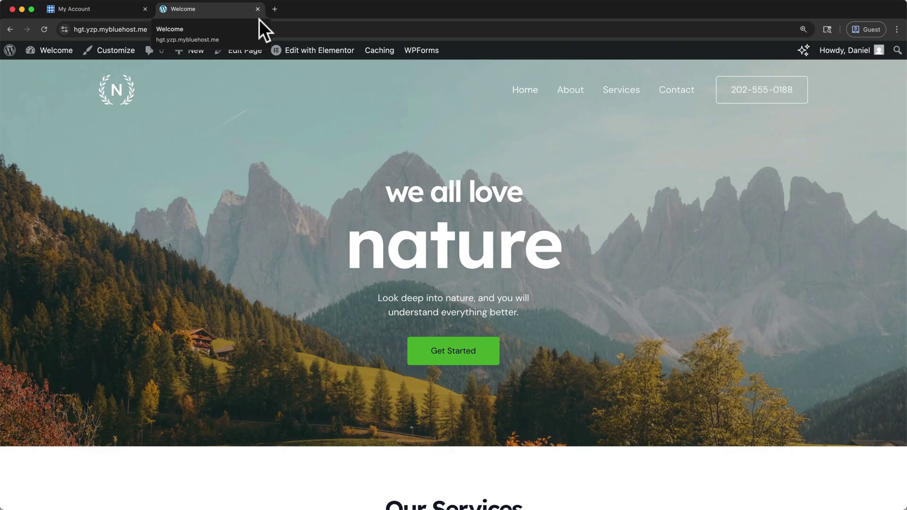
mouse_move(278, 54)
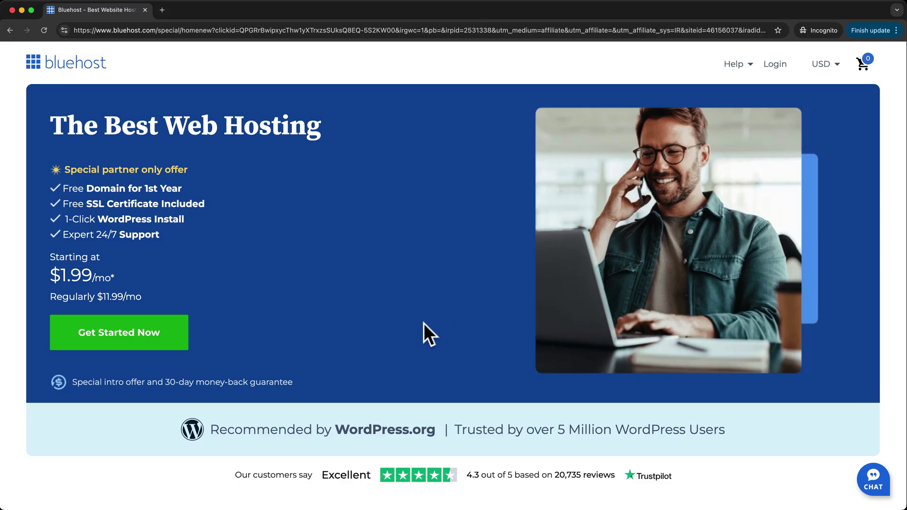
- Choose the Basic plan and enter bhwptutorial2 as the free domain with .com
left_click(176, 347)
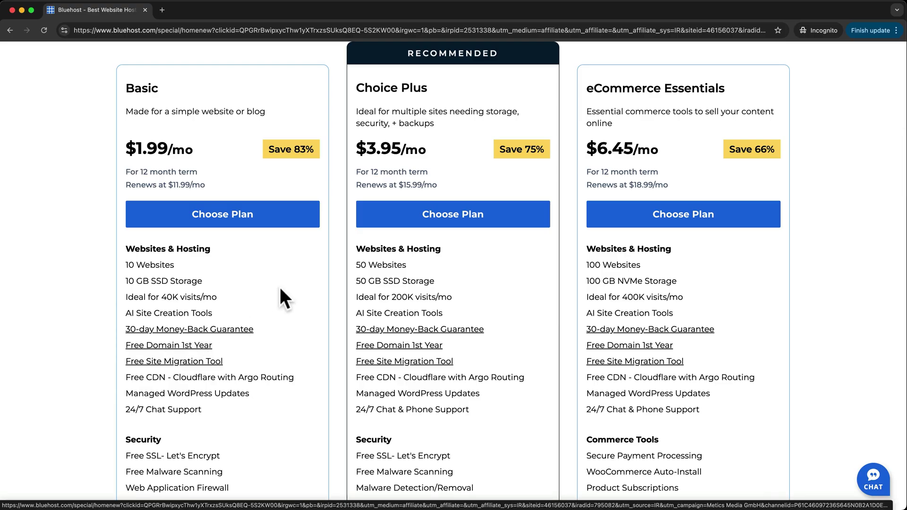
left_click(305, 220)
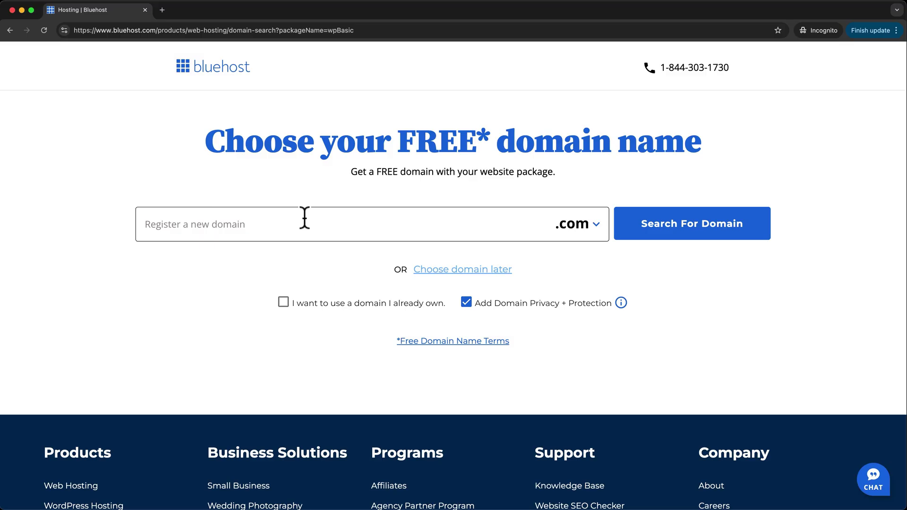
left_click(291, 224)
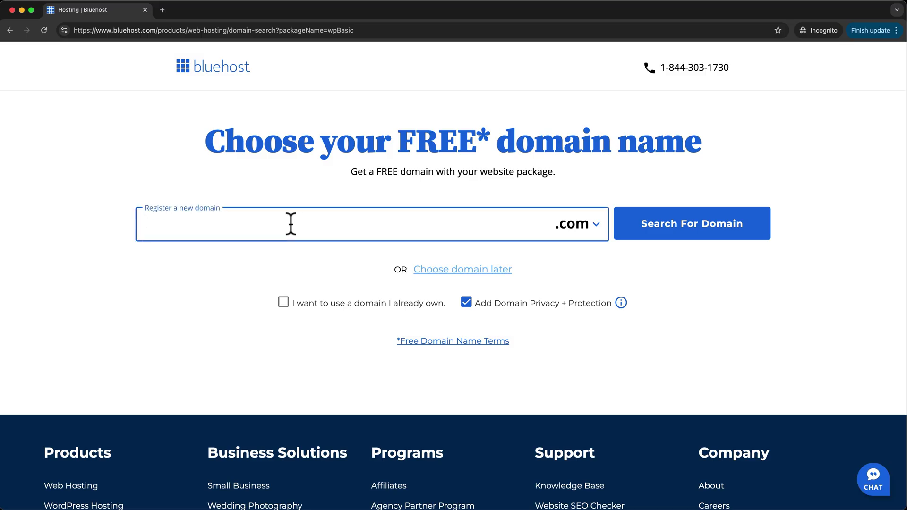
type("bhwptutorial2")
left_click(585, 225)
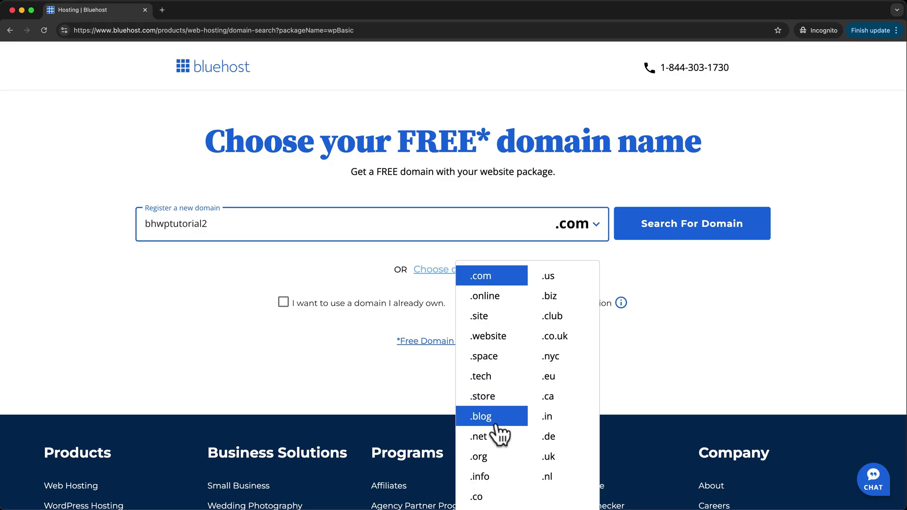
left_click(503, 281)
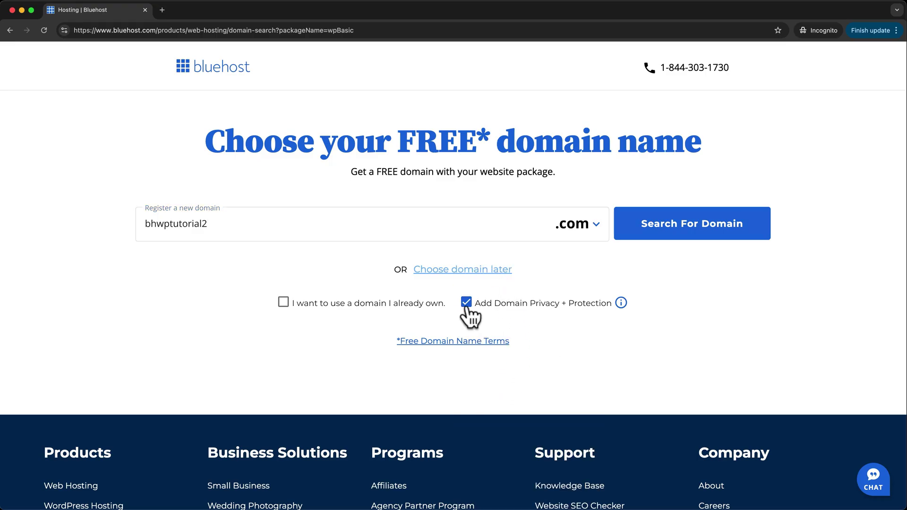
- Keep Domain Privacy + Protection on and search bhwptutorial2.com
left_click(466, 303)
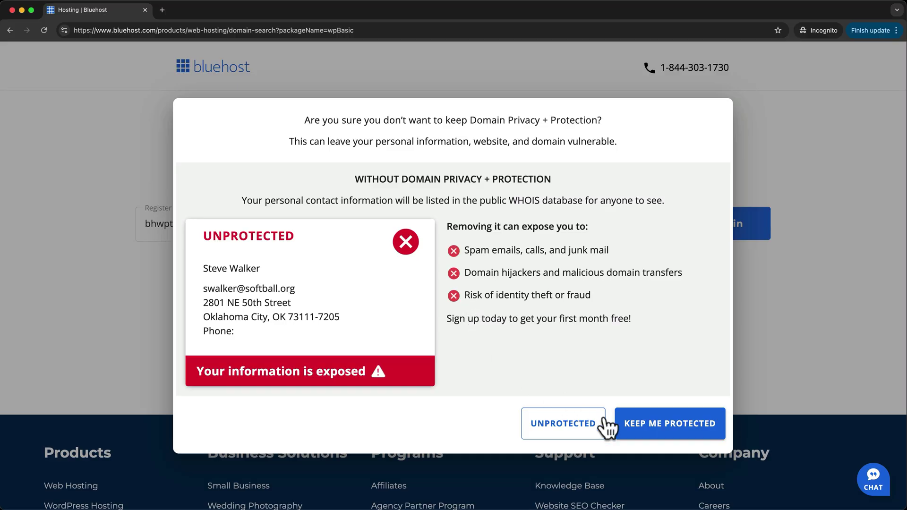
left_click(657, 444)
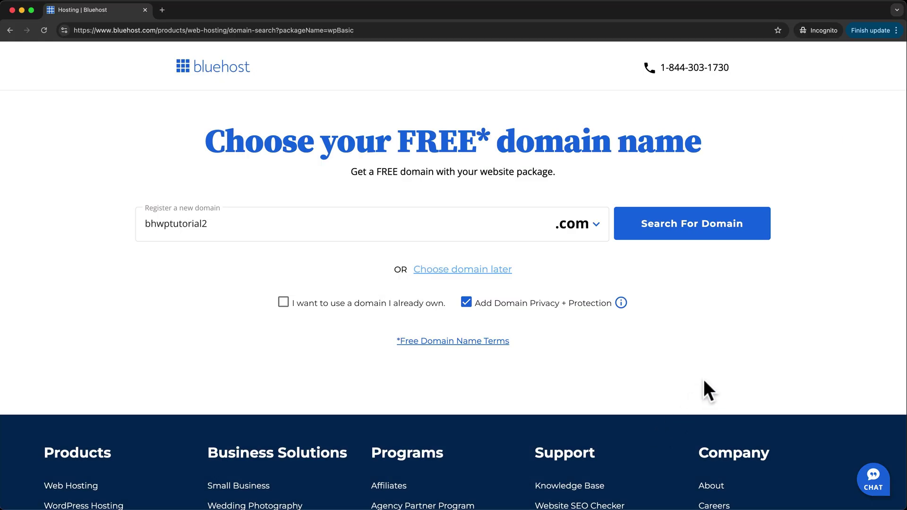
left_click(739, 233)
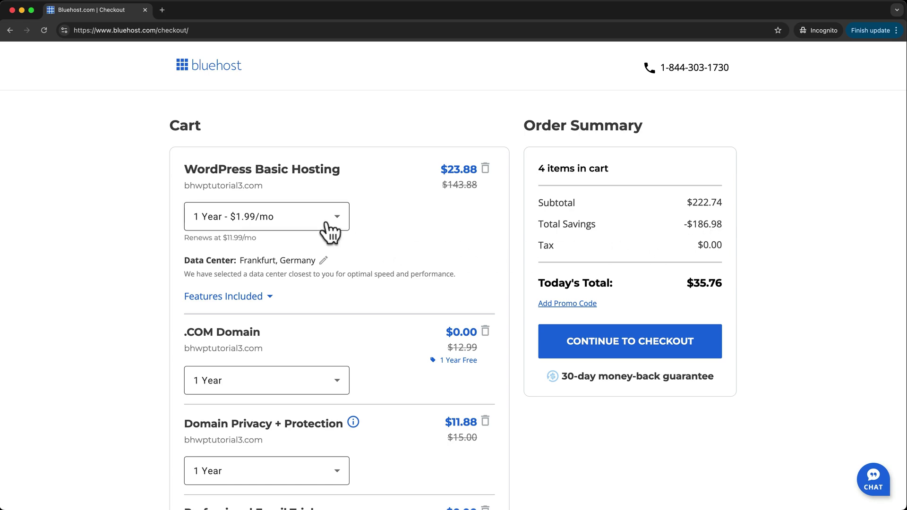
- Keep WordPress Basic Hosting on the 1-year term and go through the checkout form
left_click(325, 217)
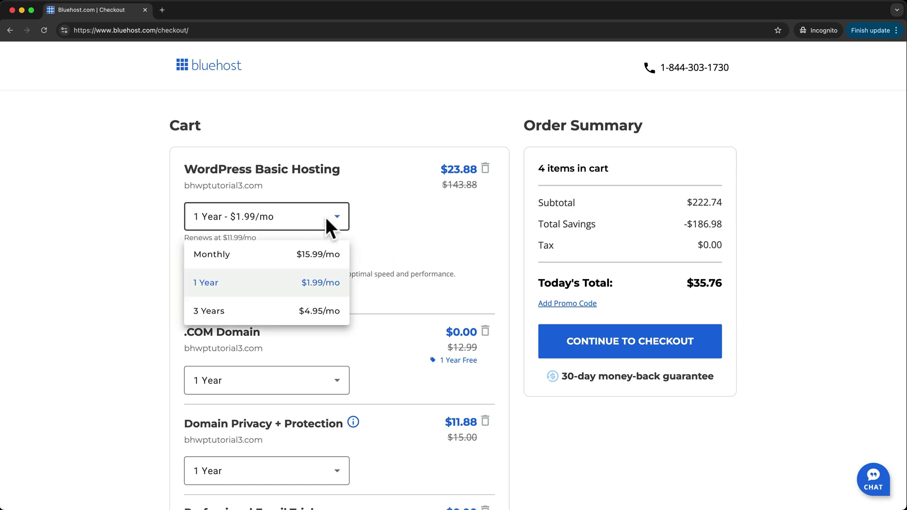
left_click(282, 283)
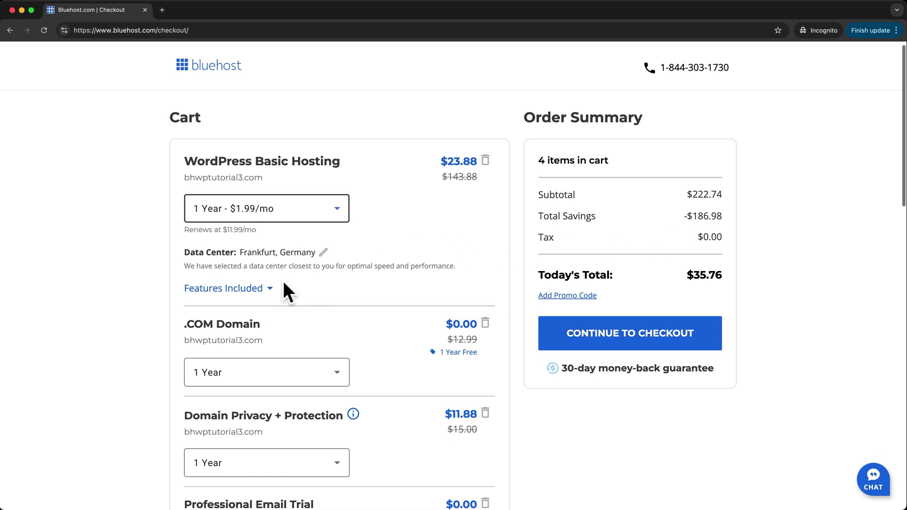
scroll(282, 281, "down", 3)
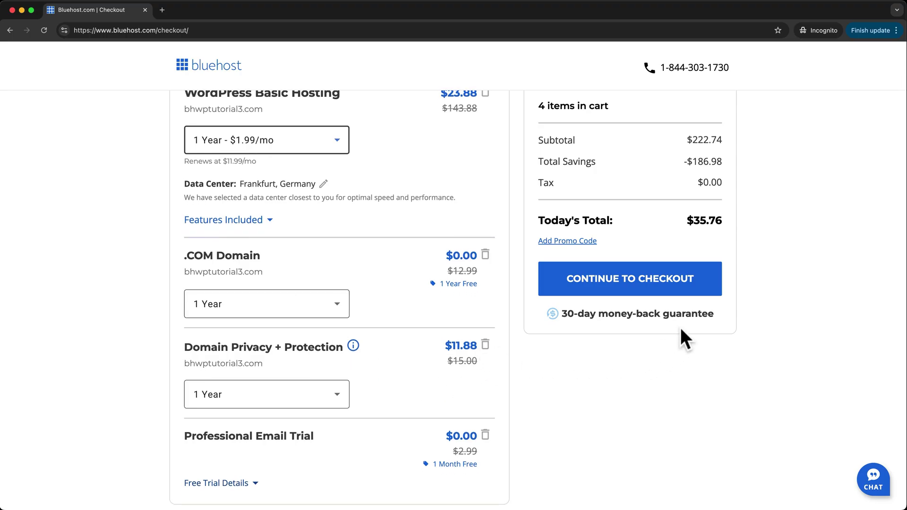
left_click(688, 281)
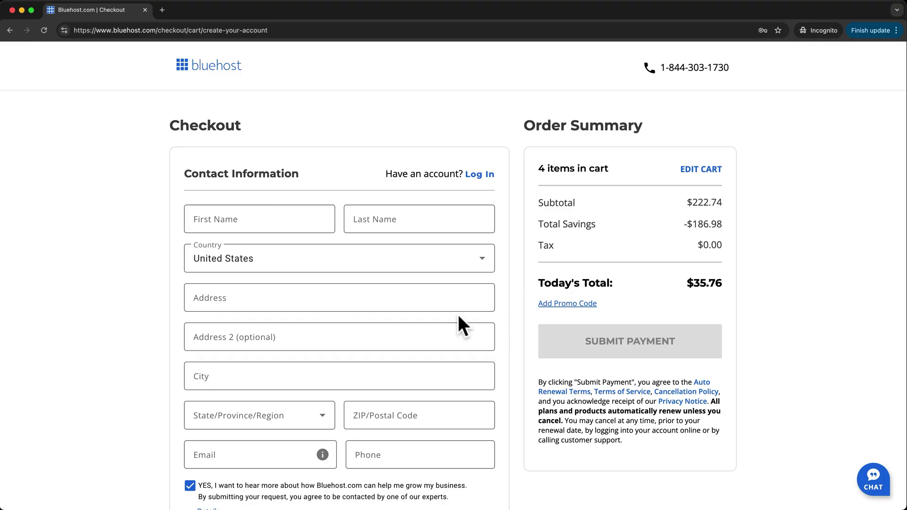
scroll(458, 317, "down", 9)
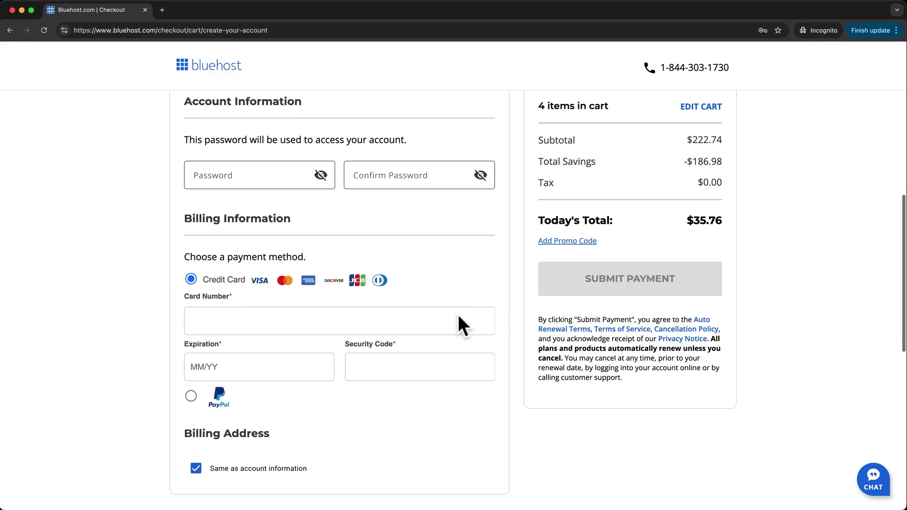
scroll(458, 317, "down", 2)
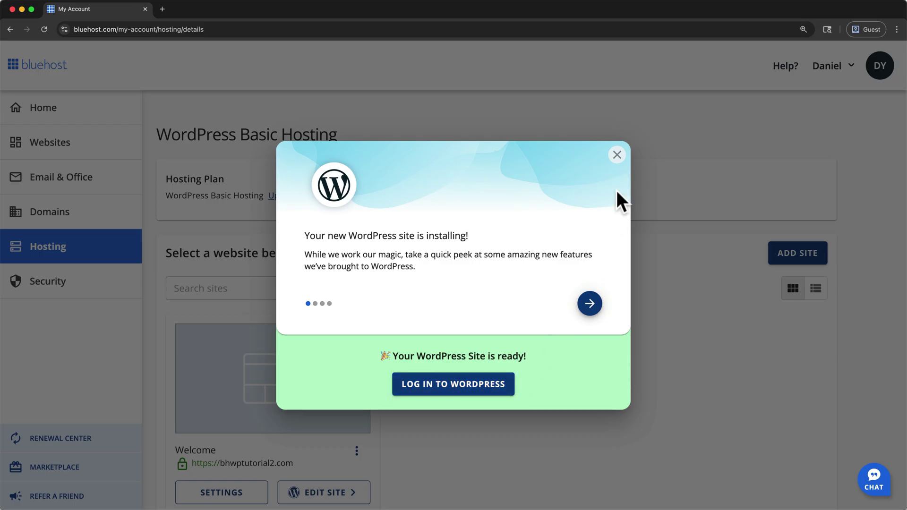
- Dismiss the installing popup and open the new site's WordPress admin from the Websites list
left_click(617, 155)
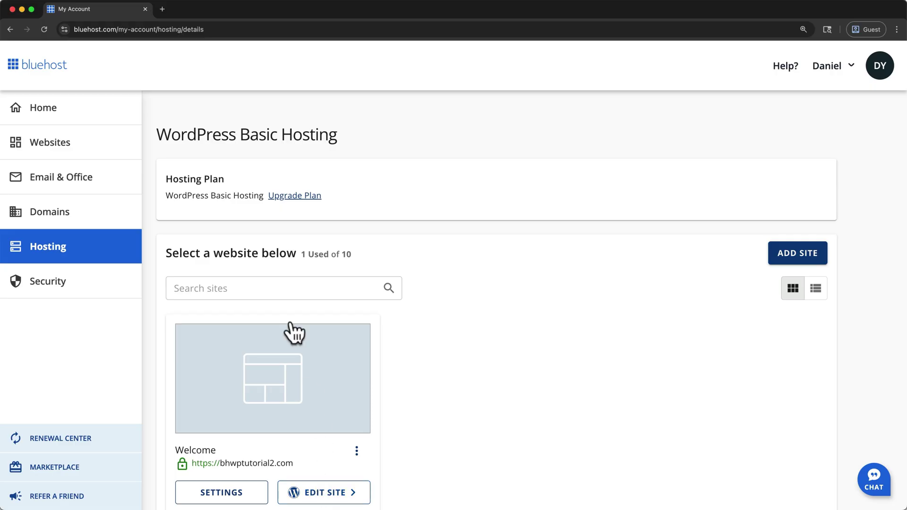
left_click(94, 141)
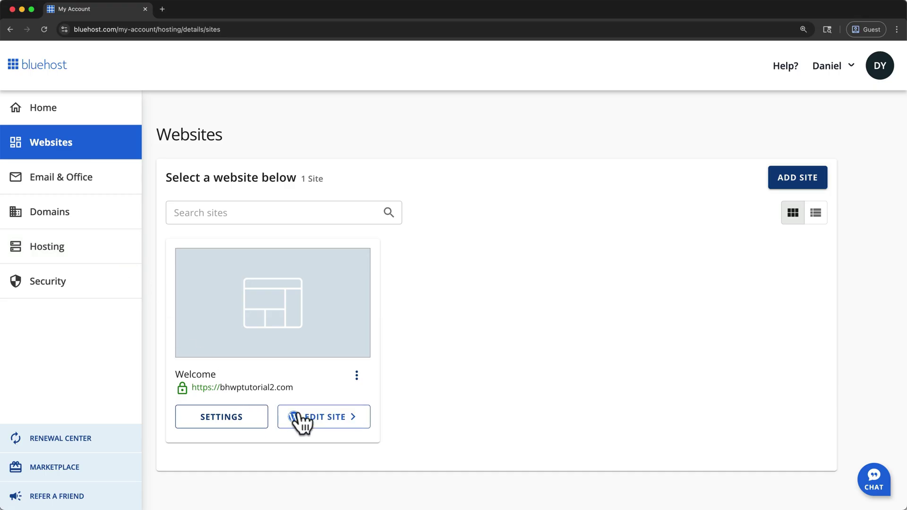
left_click(301, 416)
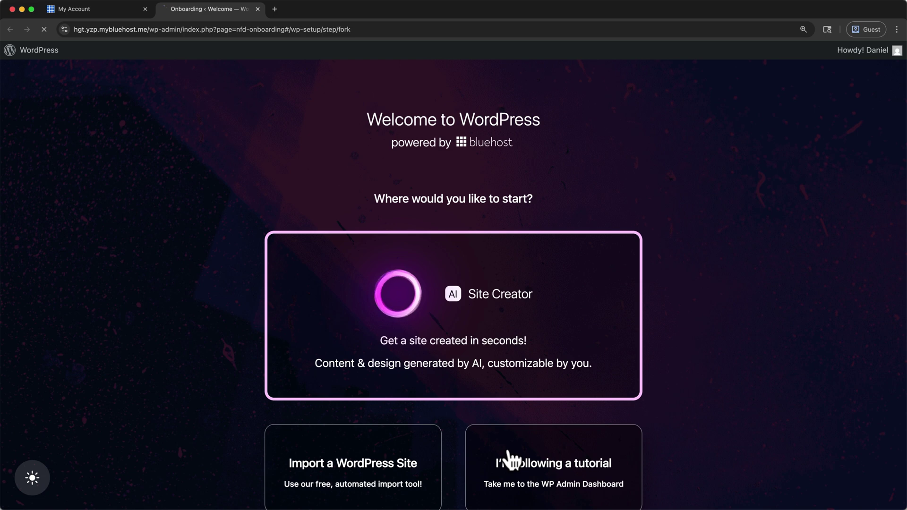
left_click(510, 461)
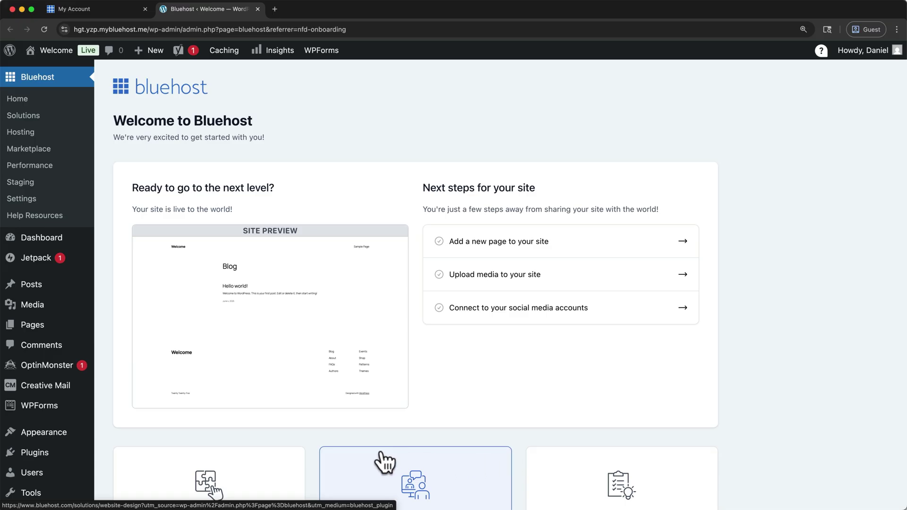
- Skip the onboarding wizard and open the Dashboard with its Welcome to WordPress panel
mouse_move(73, 245)
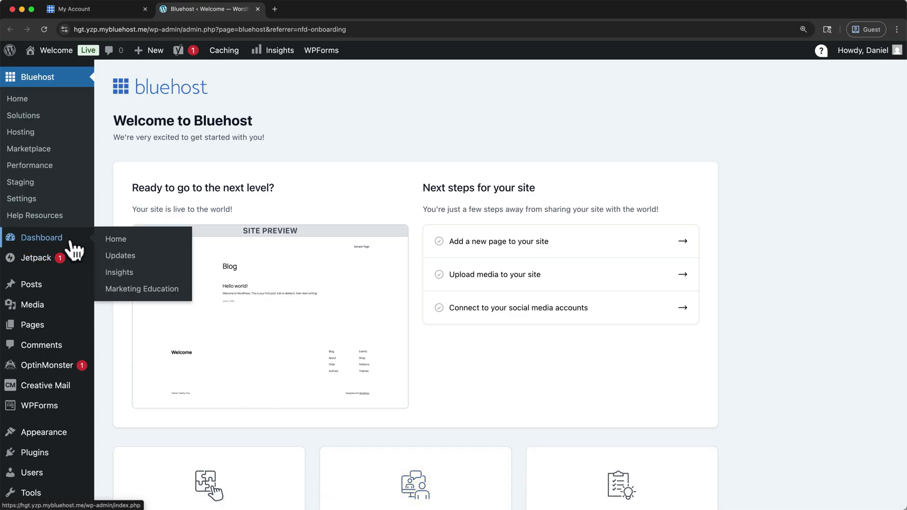
left_click(73, 246)
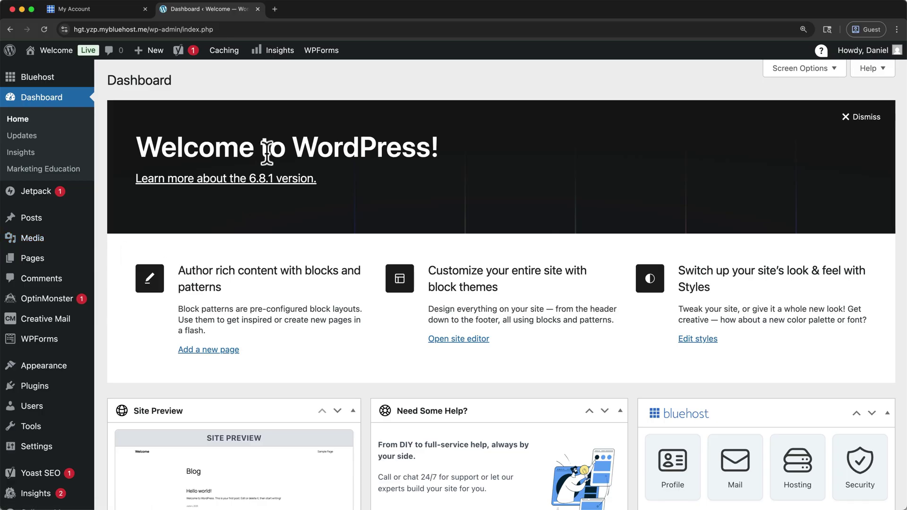
- Dismiss the welcome panel and hide the first row of widgets, from Activity through Site Preview
left_click(846, 116)
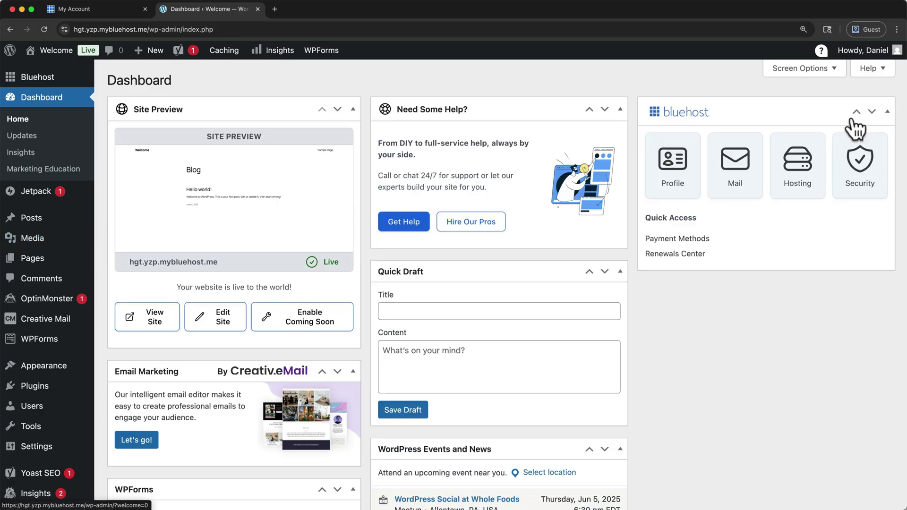
left_click(834, 69)
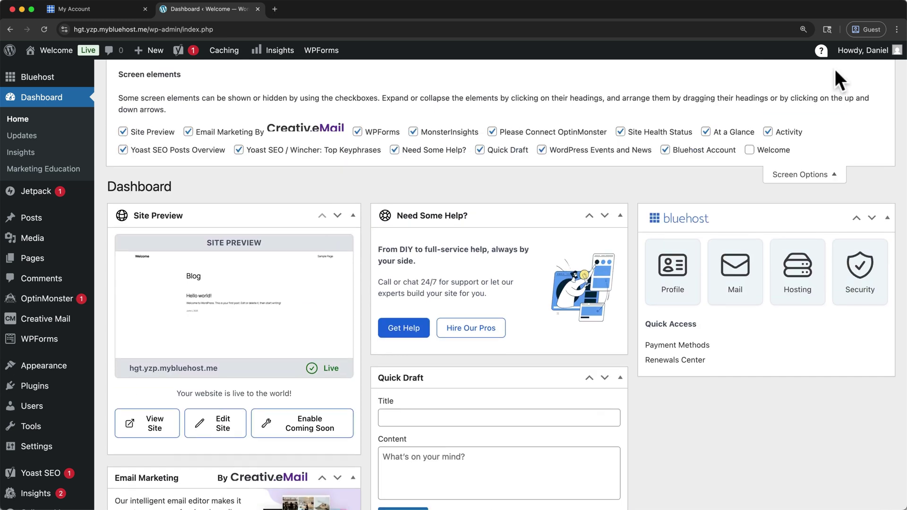
left_click(768, 133)
left_click(705, 133)
left_click(620, 132)
left_click(492, 132)
left_click(413, 133)
left_click(358, 131)
left_click(188, 132)
left_click(123, 132)
- Hide Yoast Posts Overview, Top Keyphrases, Need Some Help?, Quick Draft, Events and News, and Bluehost Account
left_click(123, 149)
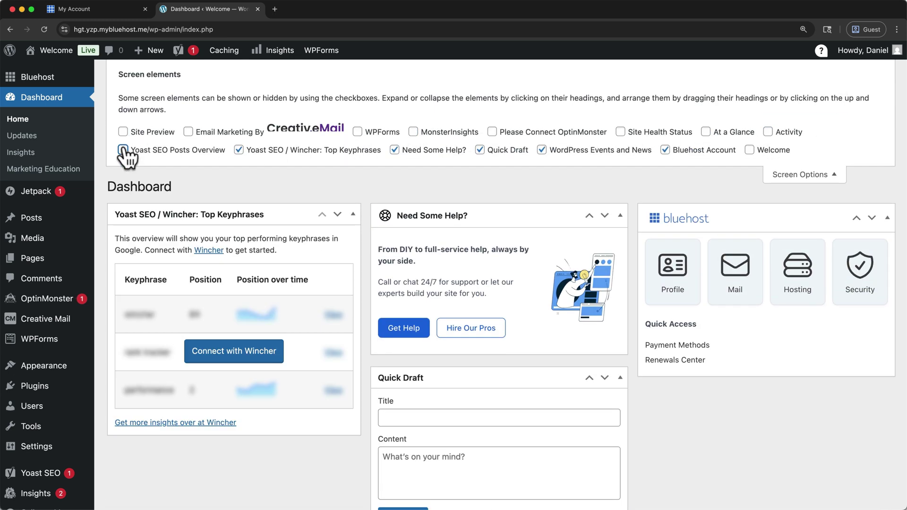
left_click(238, 149)
left_click(395, 150)
left_click(480, 150)
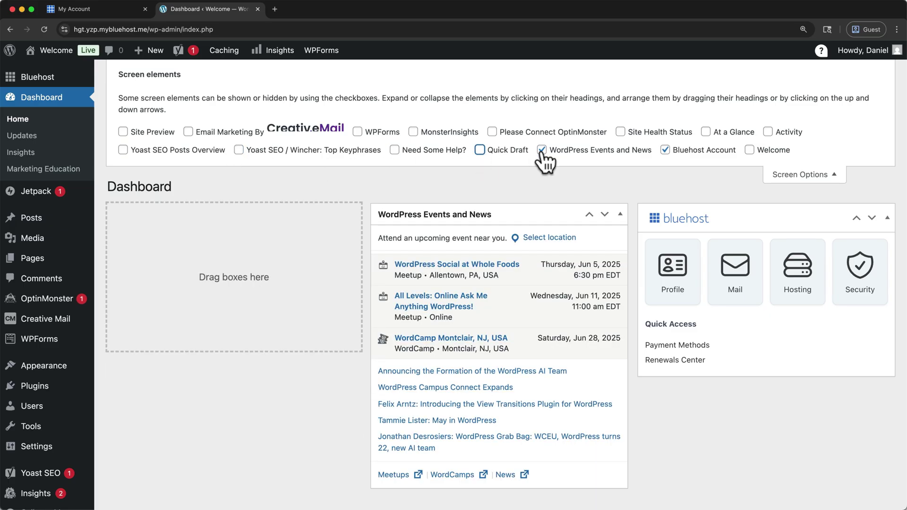
left_click(541, 150)
left_click(664, 150)
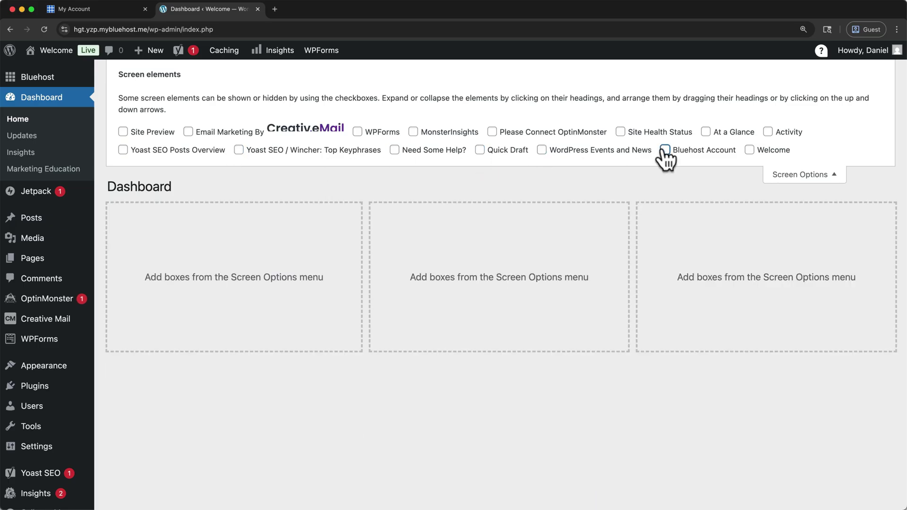
left_click(815, 175)
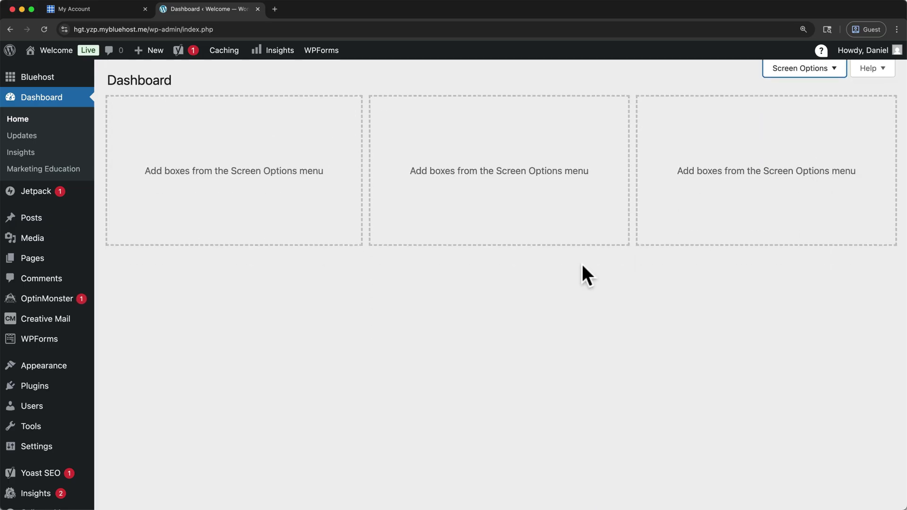
- On the Plugins page, tick Creative Mail, MonsterInsights, Jetpack, OptinMonster and Yoast SEO
mouse_move(48, 194)
left_click(55, 390)
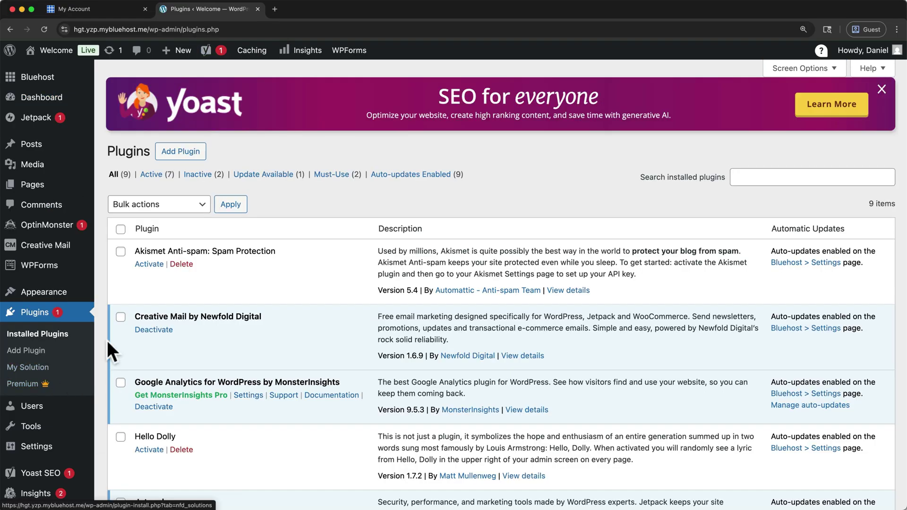
left_click(120, 316)
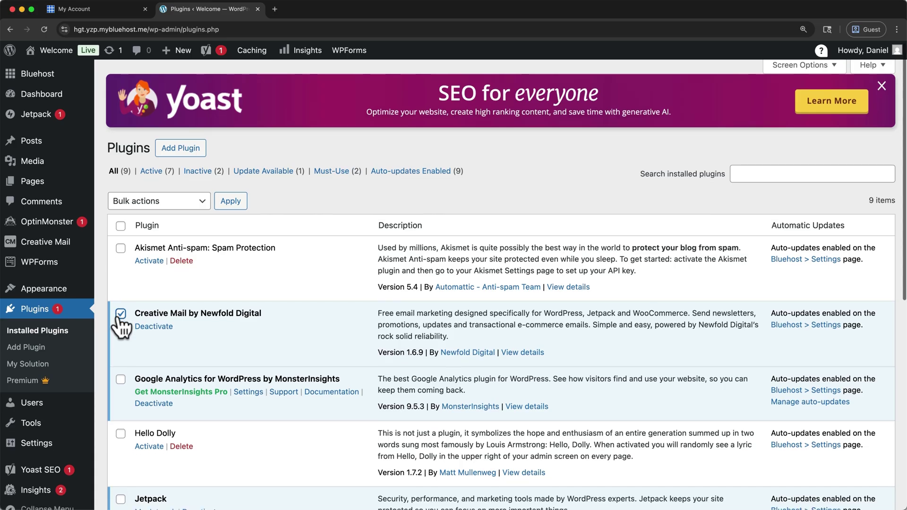
scroll(121, 321, "down", 2)
left_click(121, 291)
scroll(120, 295, "down", 2)
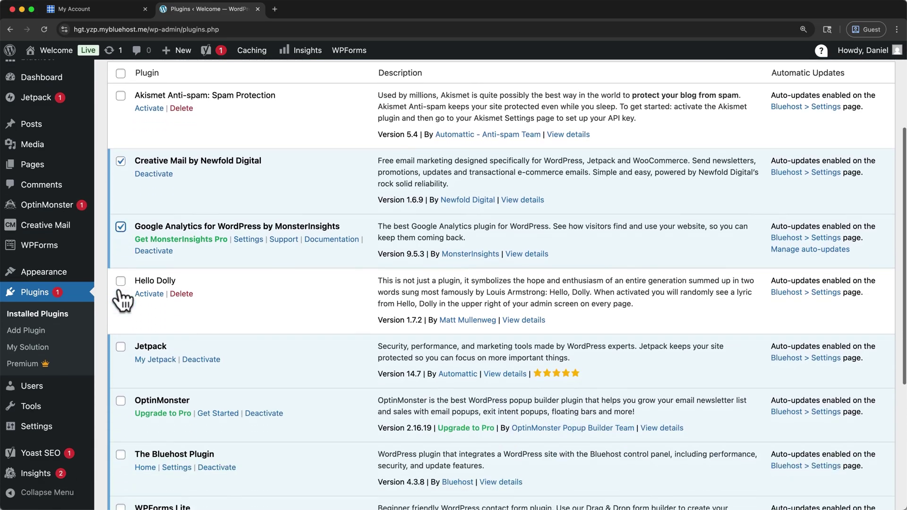
left_click(121, 302)
left_click(122, 359)
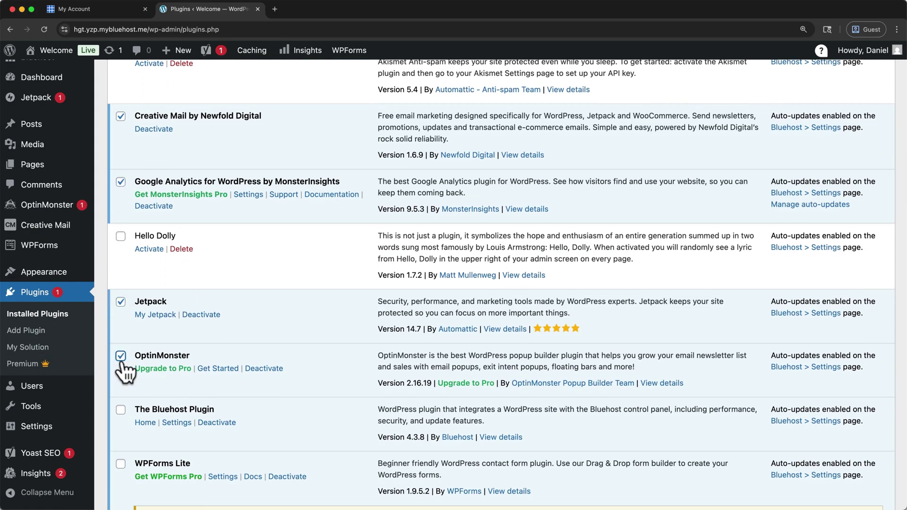
scroll(118, 458, "down", 3)
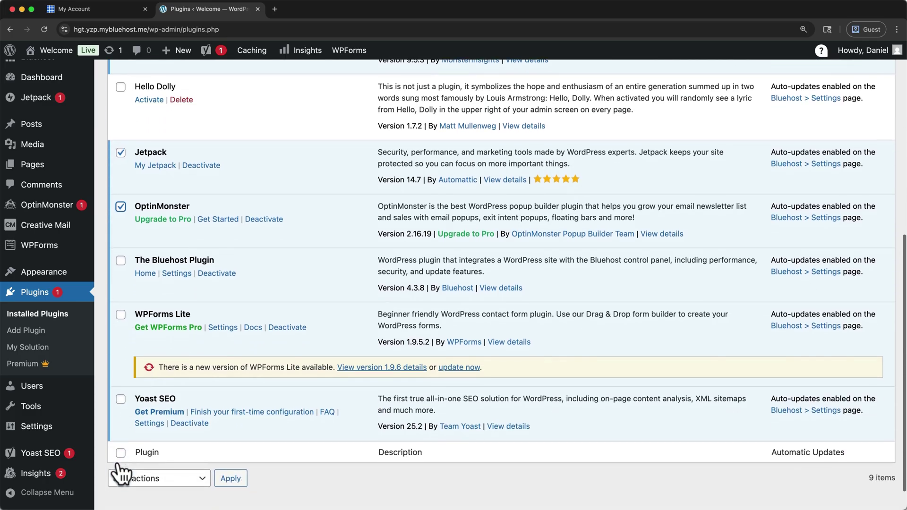
left_click(121, 400)
scroll(121, 400, "up", 7)
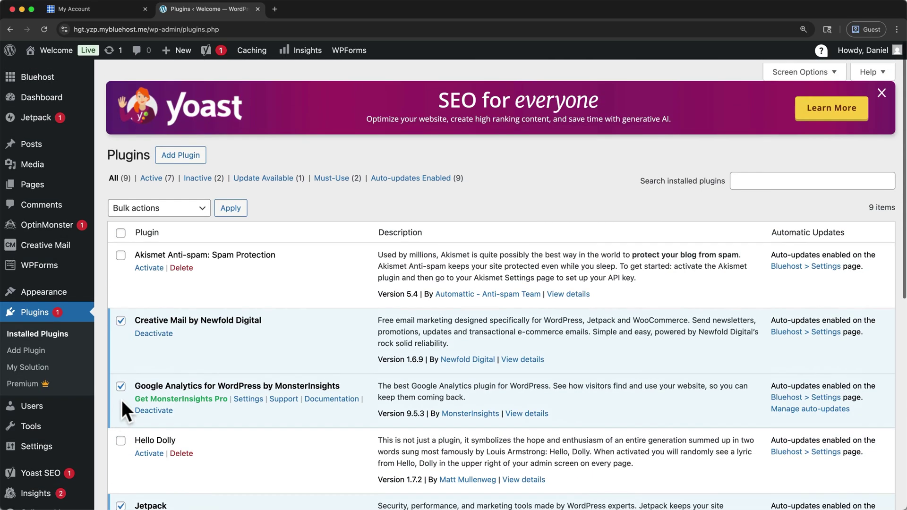
- Bulk-deactivate the five ticked plugins and dismiss the Yoast promo banner
left_click(193, 204)
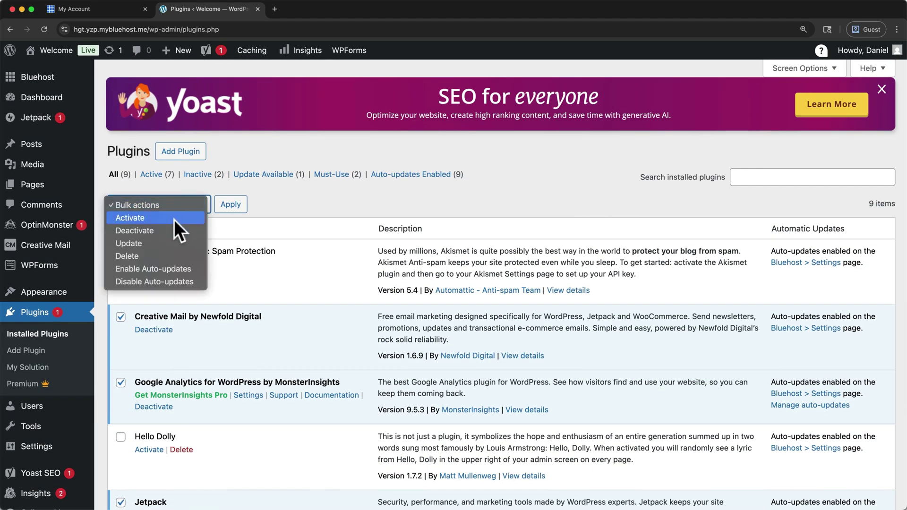
left_click(158, 231)
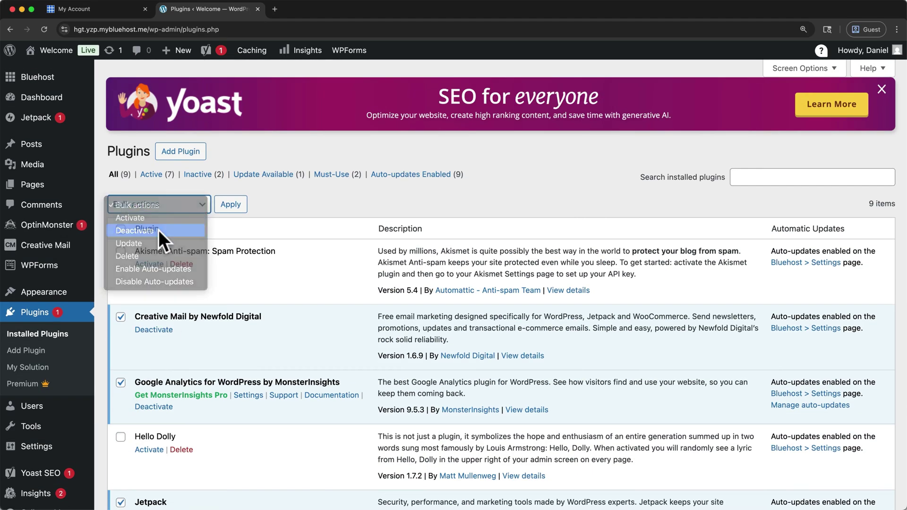
left_click(230, 208)
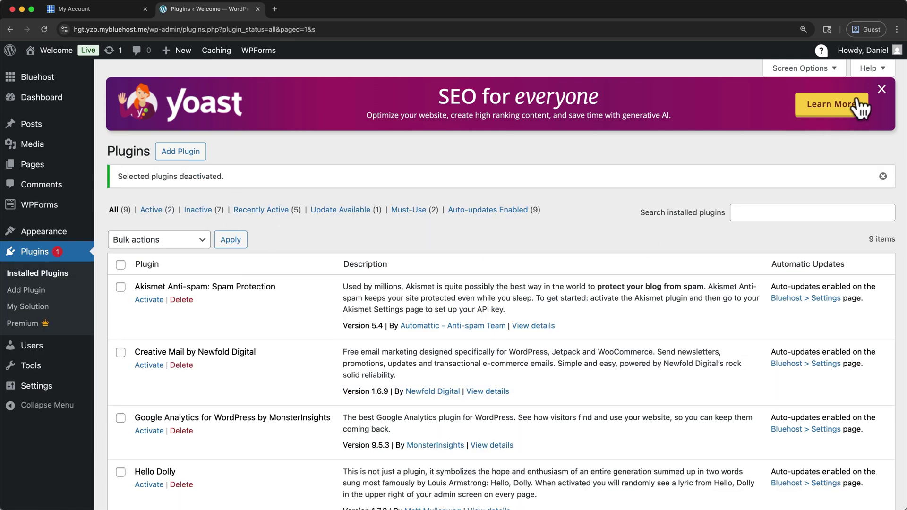
left_click(881, 90)
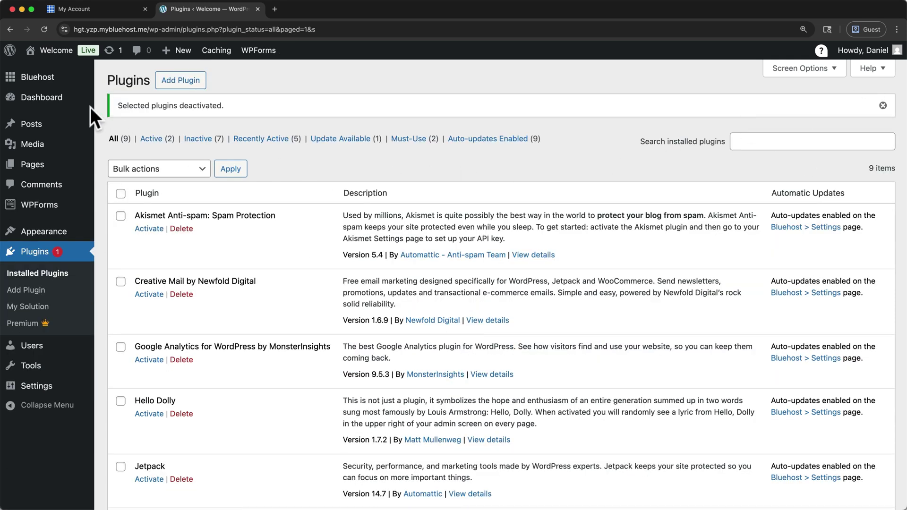
- Return to the Dashboard, whose admin menu no longer lists the deactivated plugins
left_click(60, 97)
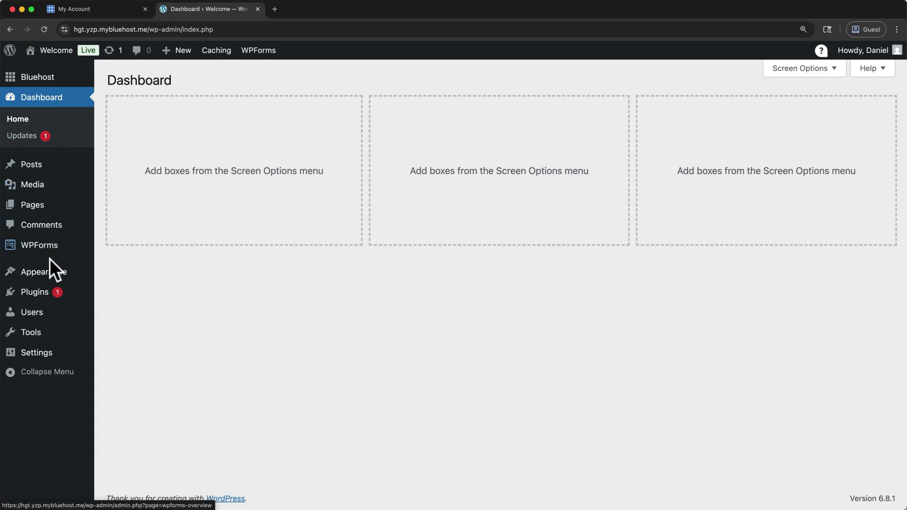
mouse_move(46, 271)
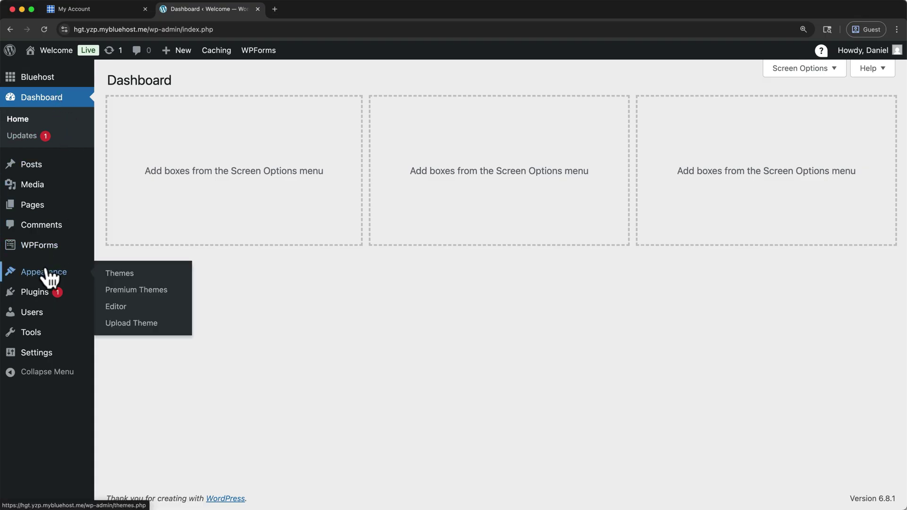
- Search for the Astra theme, install it and activate it
left_click(111, 276)
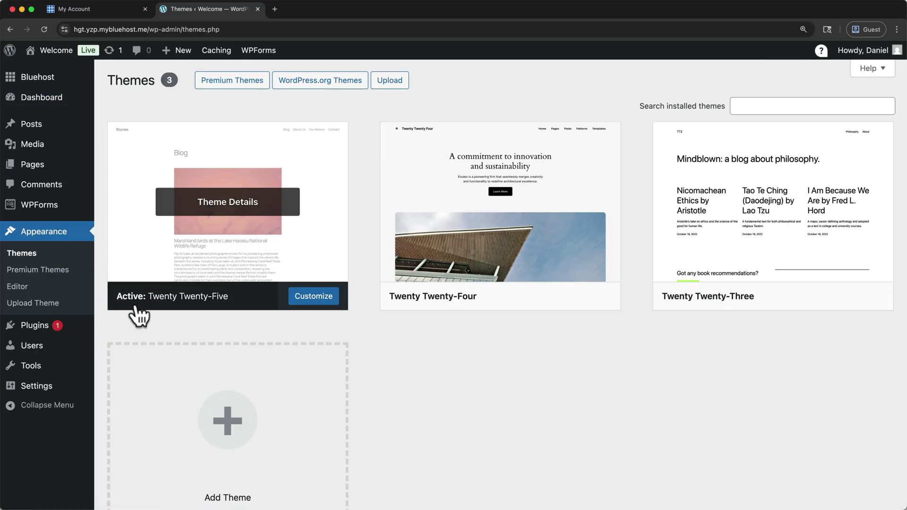
left_click(220, 427)
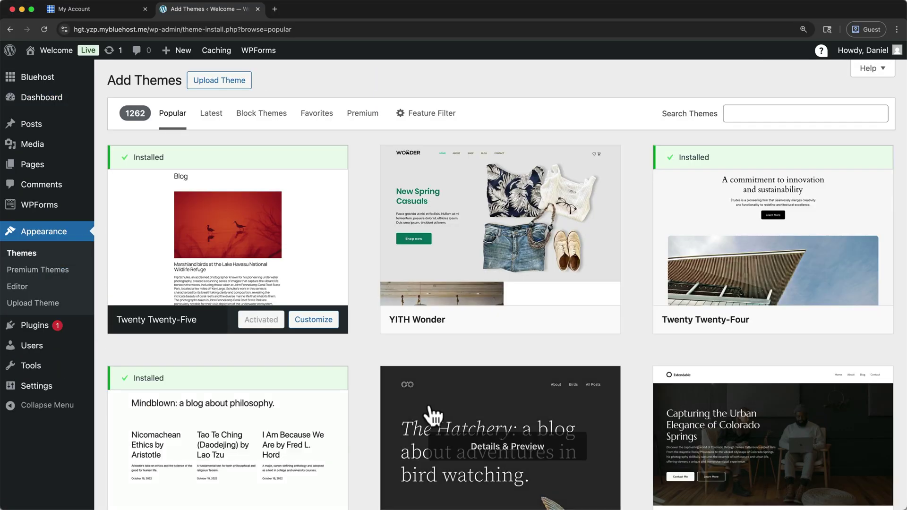
left_click(759, 118)
type("Astra")
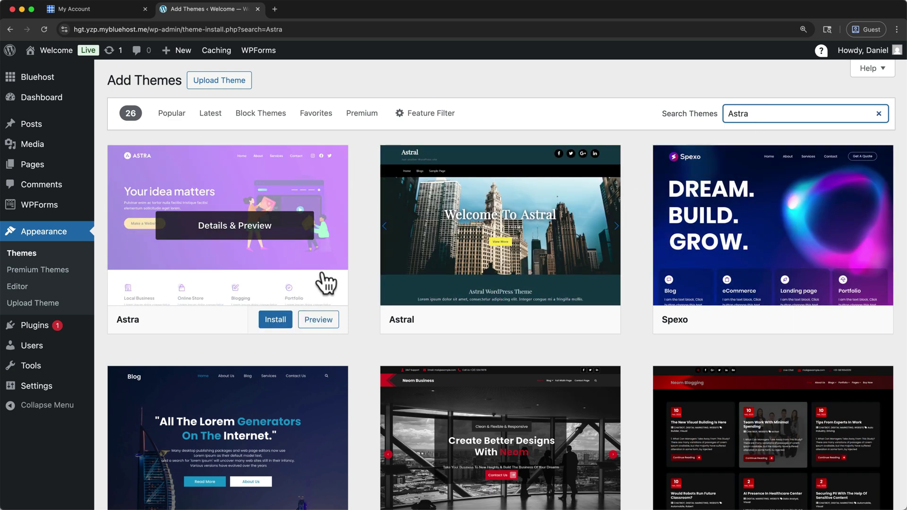
left_click(282, 321)
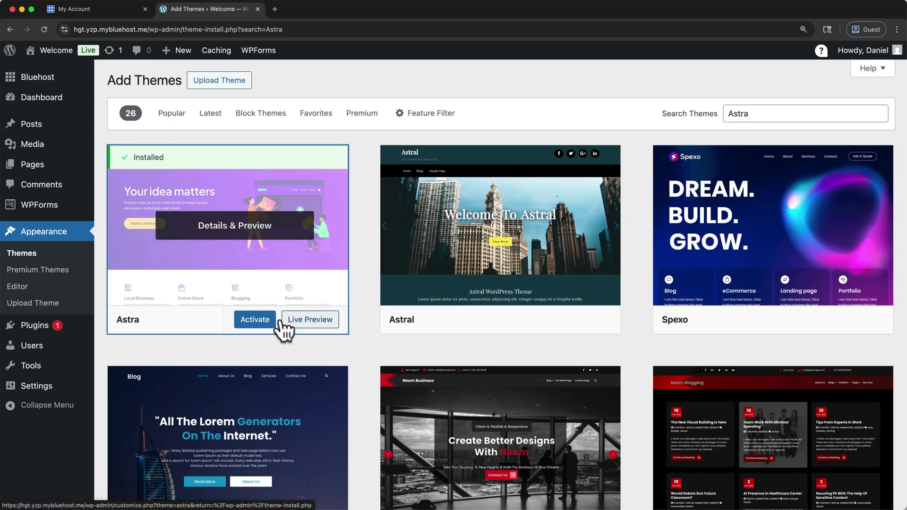
left_click(255, 320)
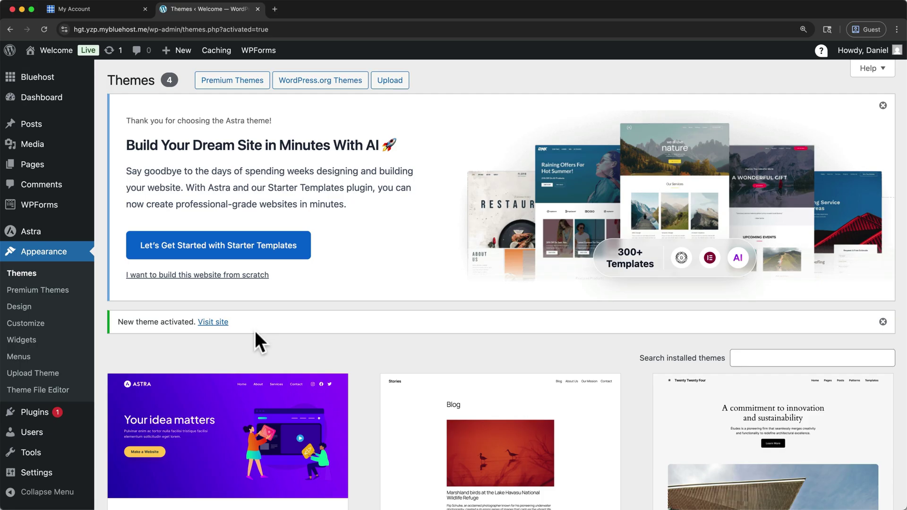
left_click(81, 418)
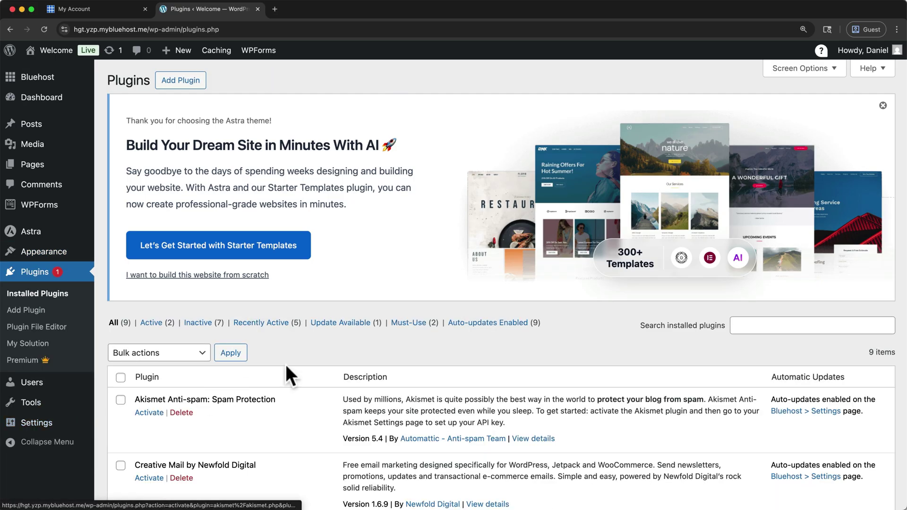
- Dismiss the Astra notice, then search for, install and activate the Starter Templates plugin
left_click(883, 106)
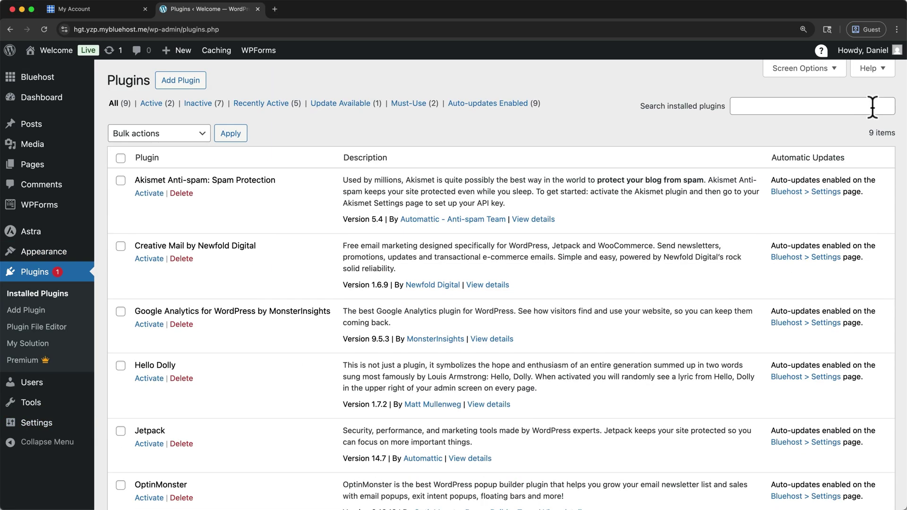
left_click(199, 88)
left_click(684, 116)
type("Star")
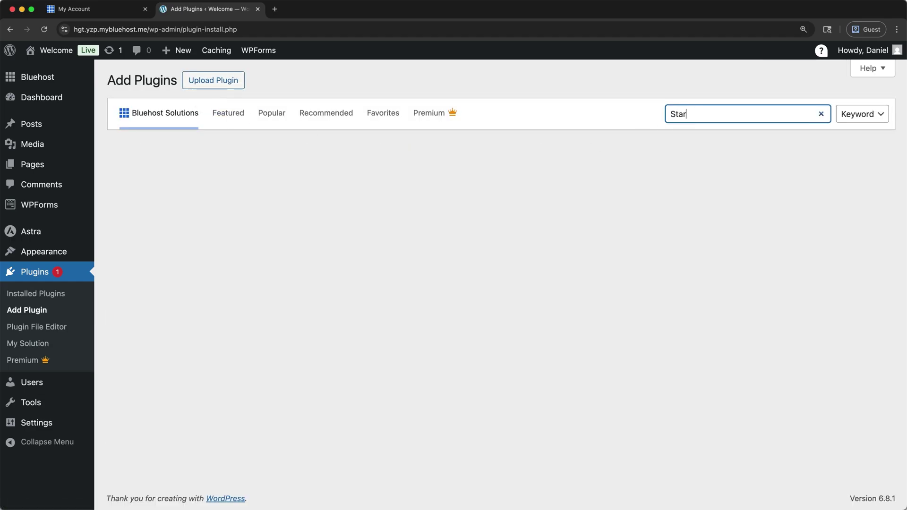
type("ter Templates")
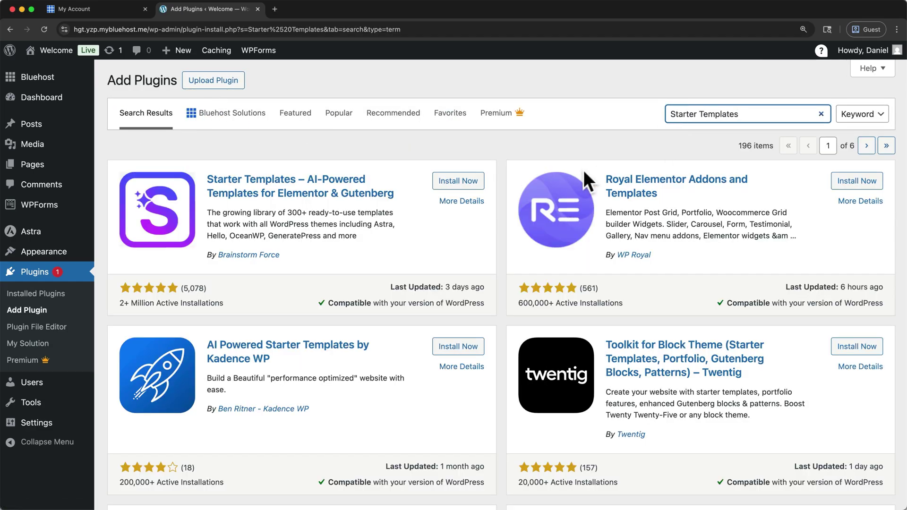
left_click(478, 185)
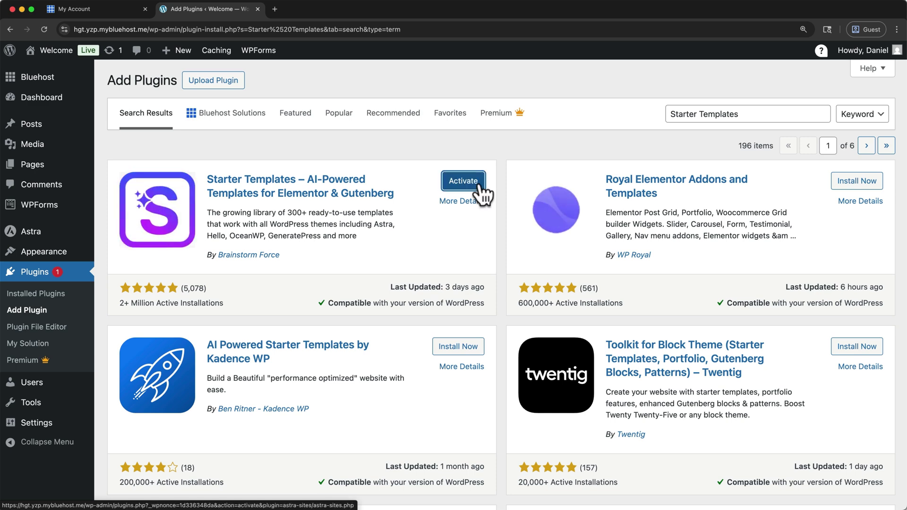
left_click(478, 182)
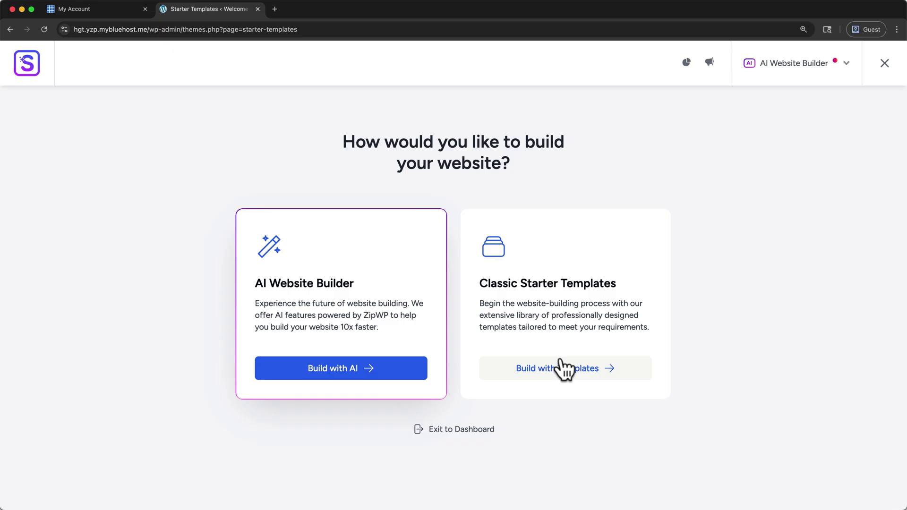
- Build the site from the classic starter templates, with Elementor as the page builder
left_click(562, 368)
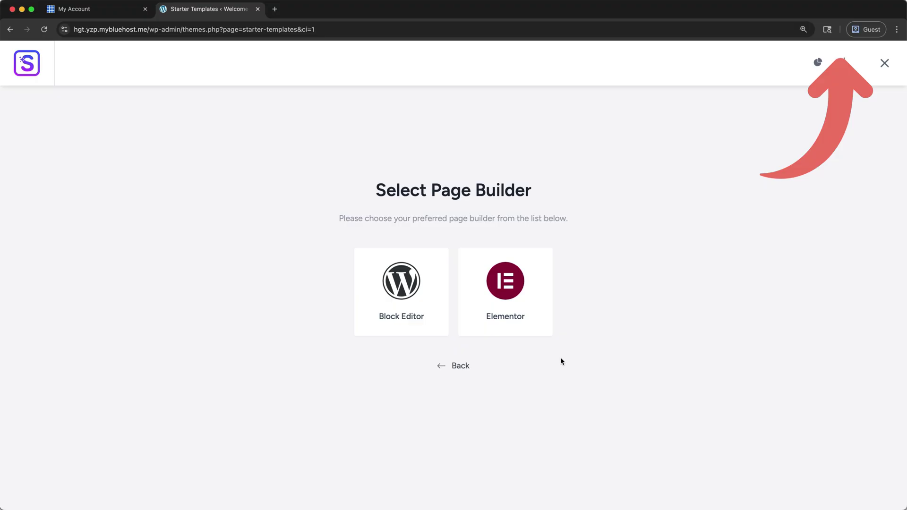
left_click(478, 325)
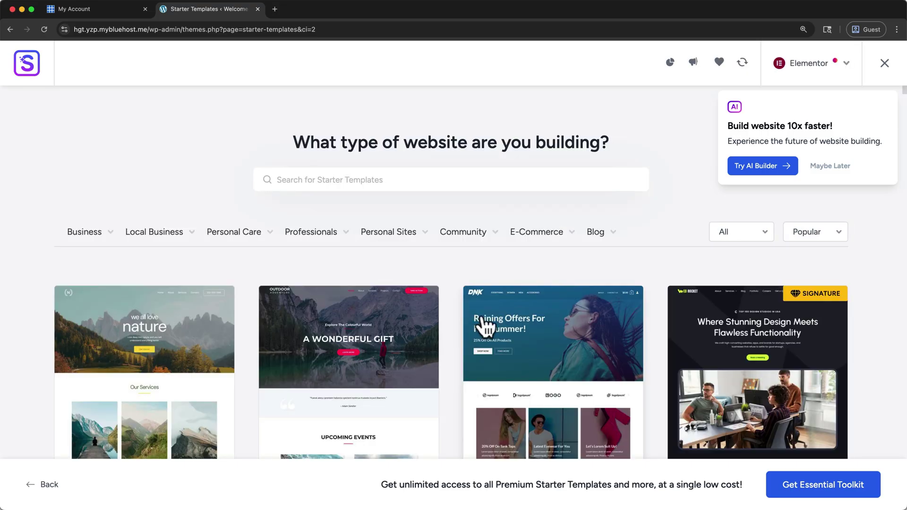
- Dismiss the AI builder promotion, install the Astra theme, and browse the template grid
left_click(832, 169)
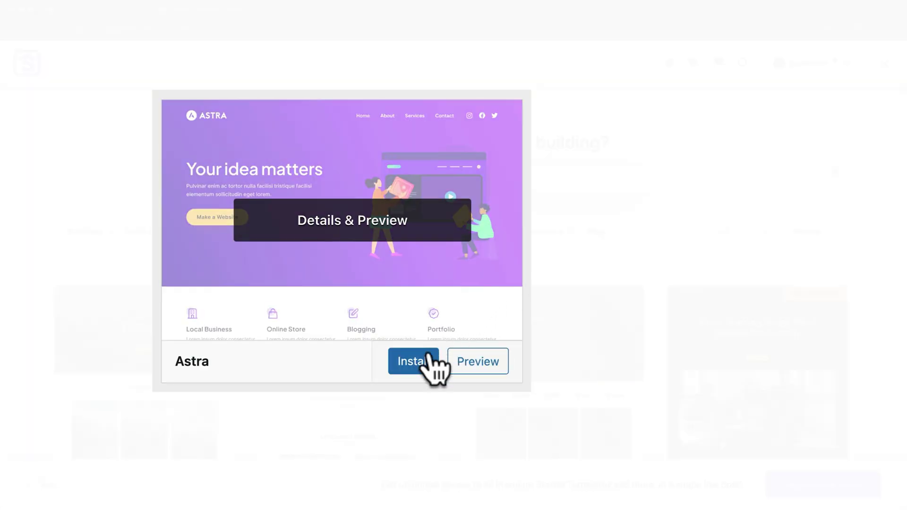
left_click(419, 362)
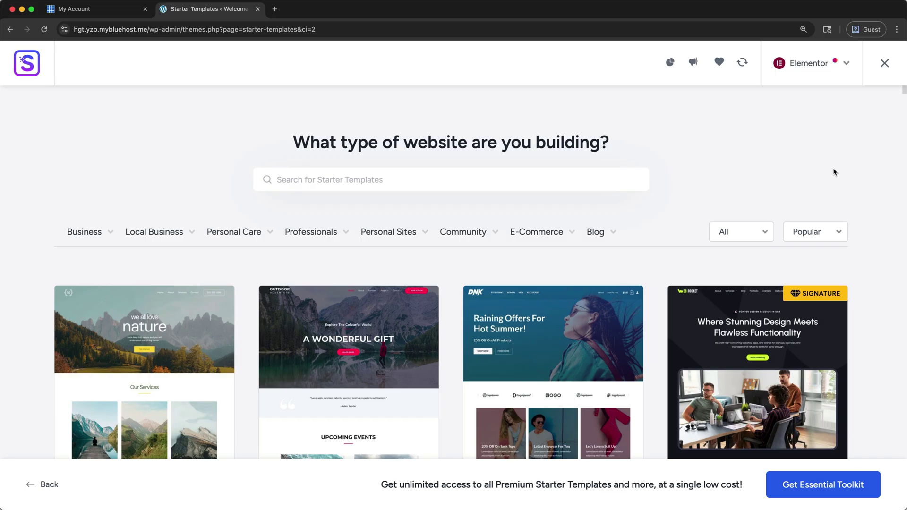
scroll(833, 172, "down", 3)
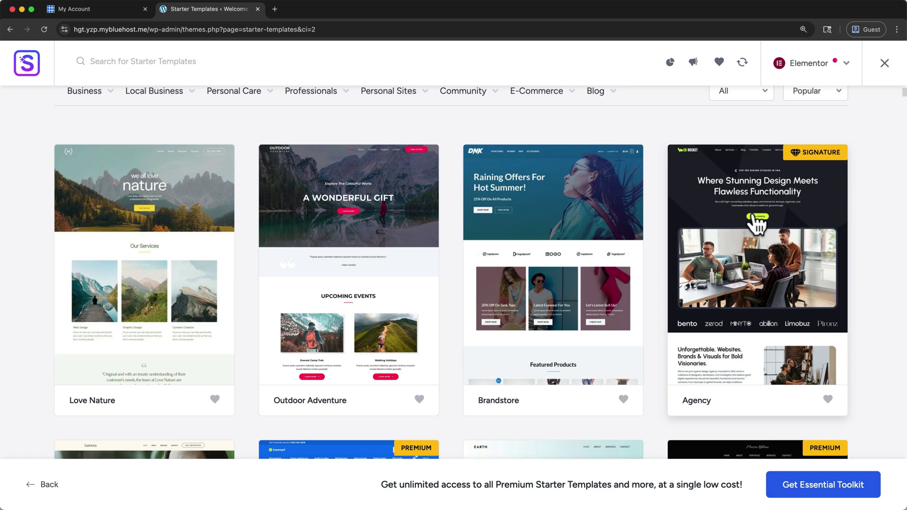
scroll(755, 222, "down", 6)
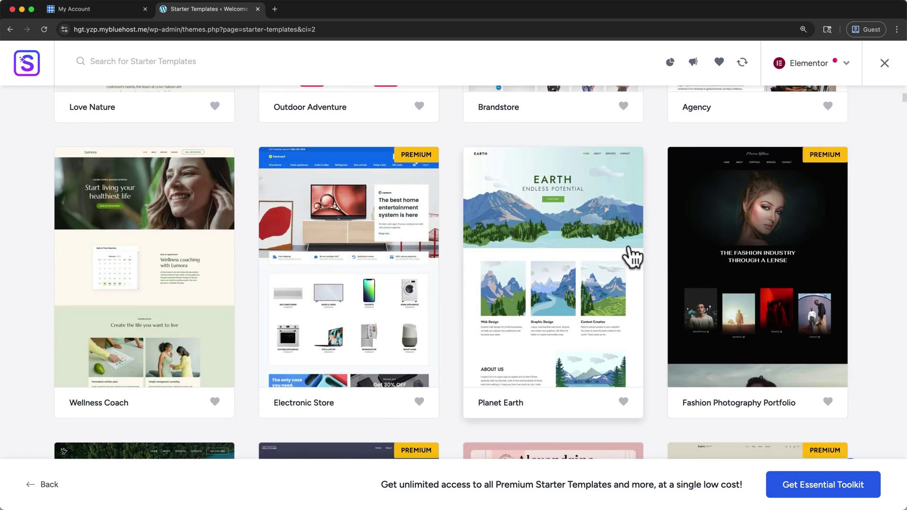
- Preview the Planet Earth template, then open Love Nature for customizing instead
left_click(627, 250)
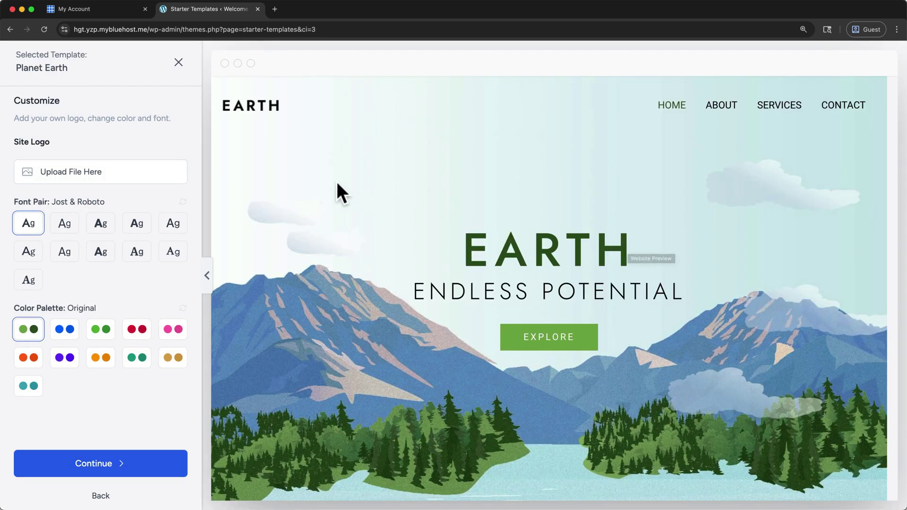
left_click(178, 63)
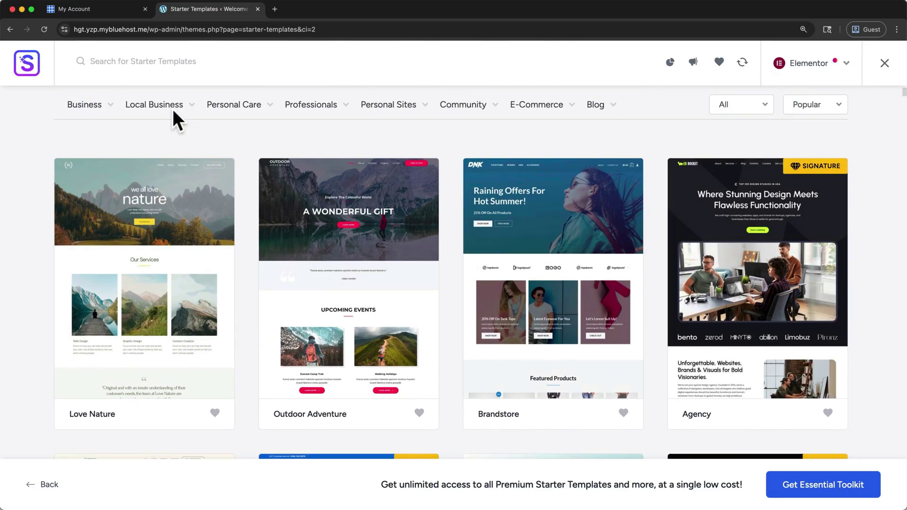
mouse_move(173, 113)
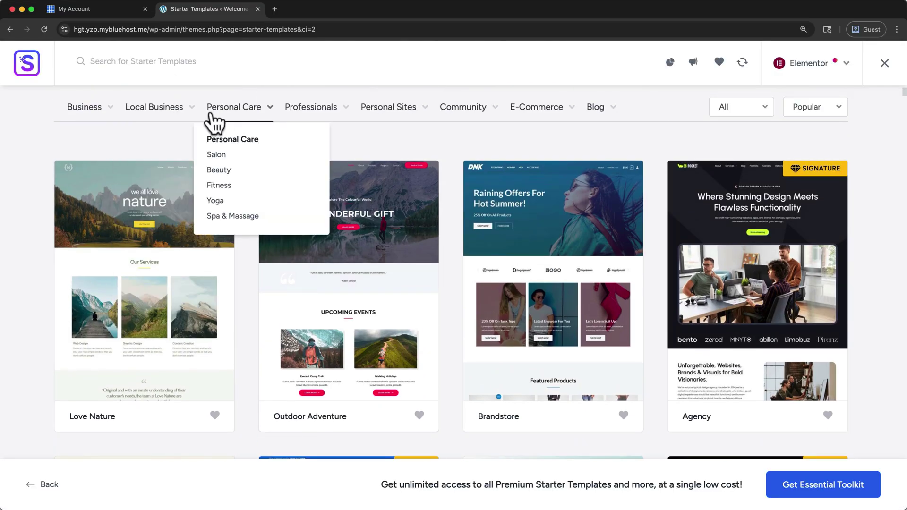
mouse_move(293, 117)
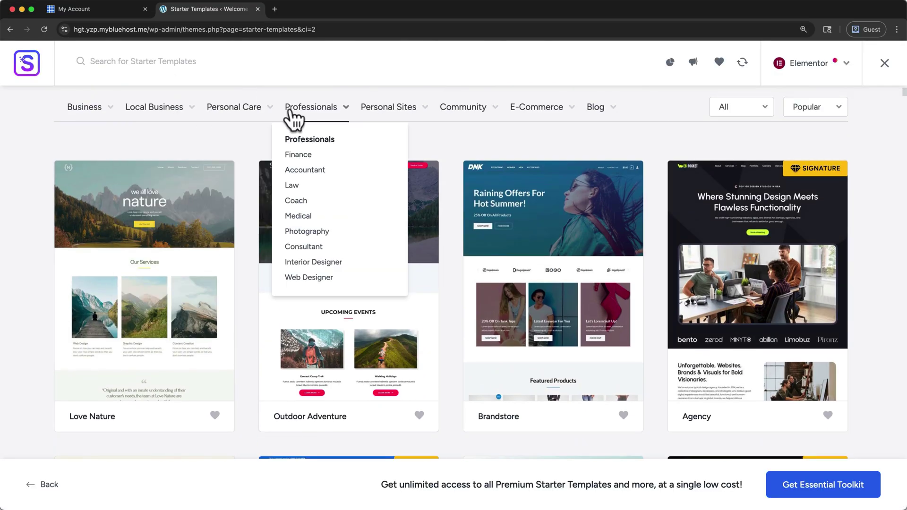
left_click(210, 213)
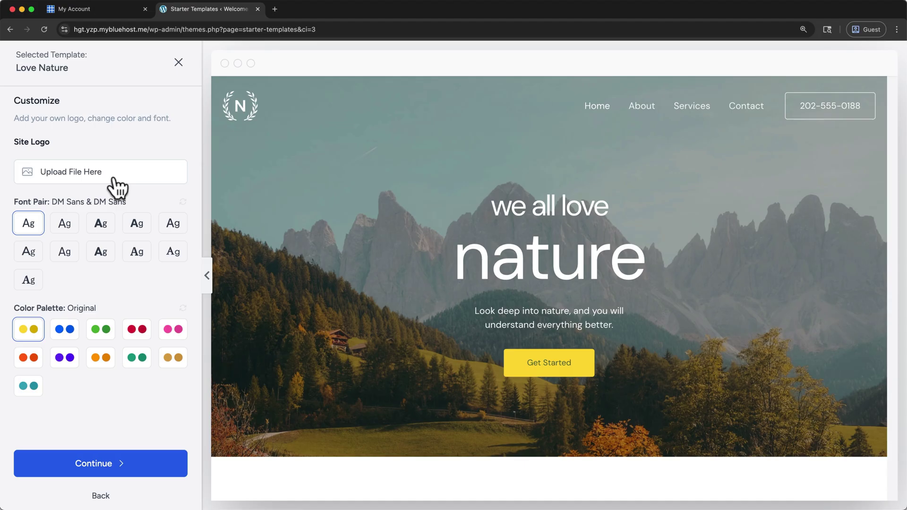
- Style Love Nature with the Lexend & DM Sans fonts and the green Style 2 palette
left_click(64, 226)
left_click(100, 224)
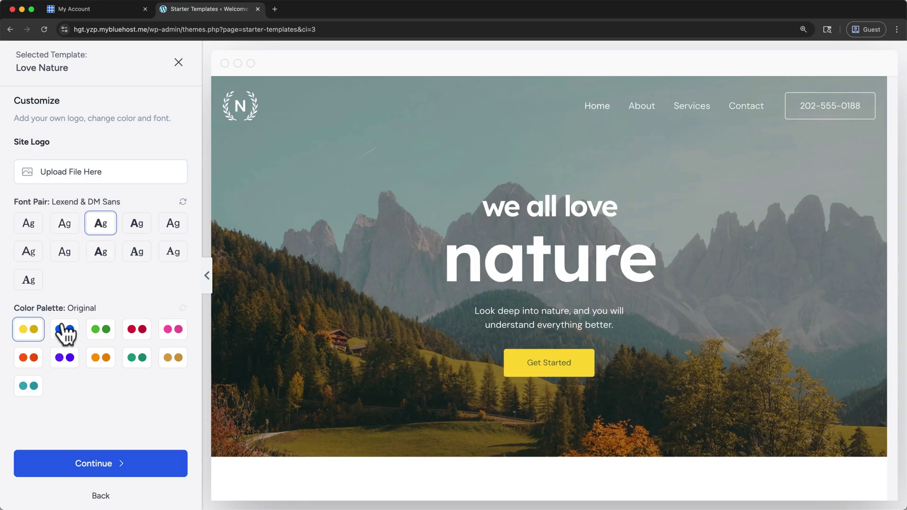
left_click(64, 335)
left_click(95, 331)
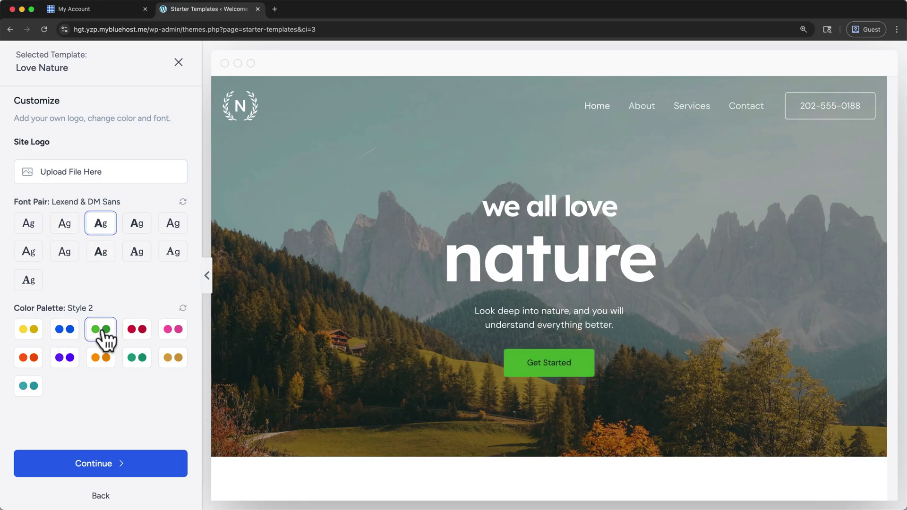
left_click(101, 464)
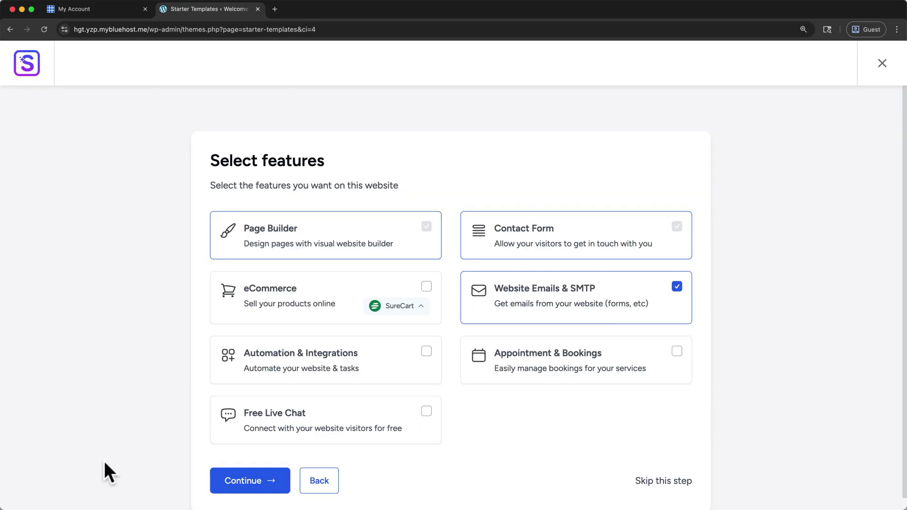
- Skip extra features and the plugin update, accept the overwrite warning, and build the website
left_click(689, 481)
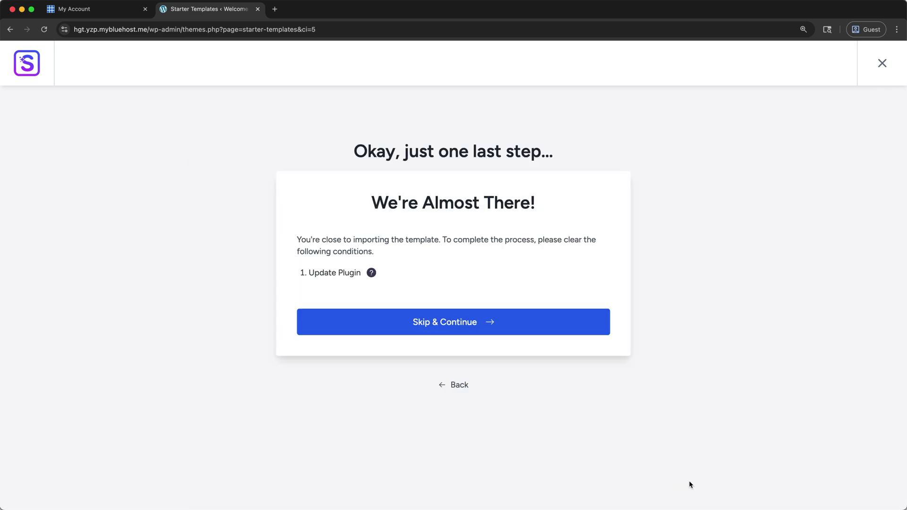
left_click(586, 330)
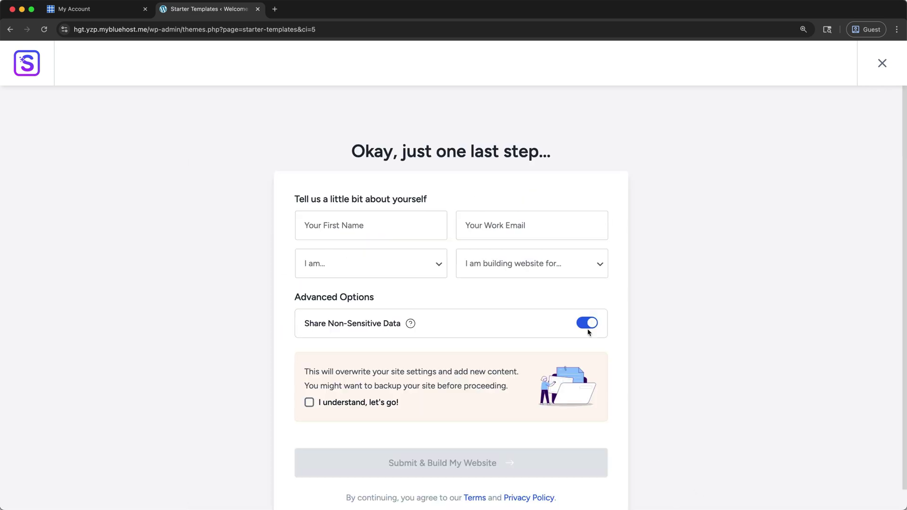
left_click(369, 404)
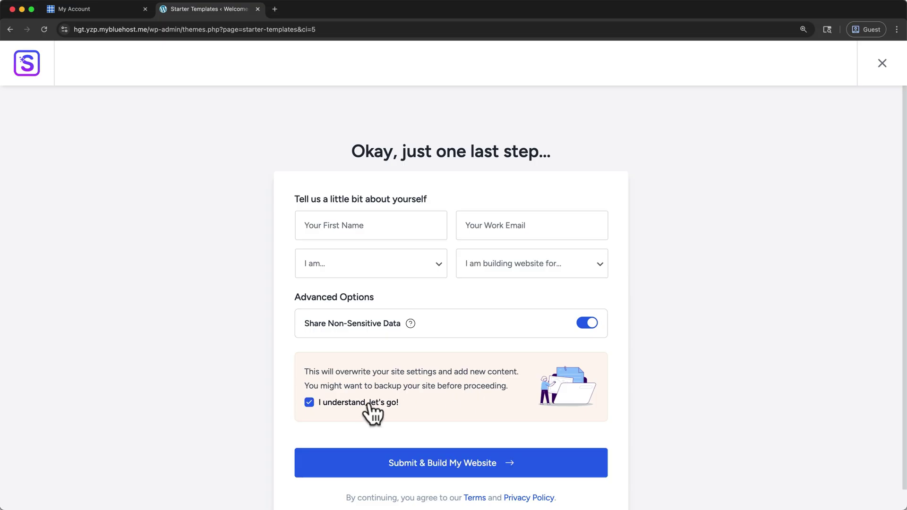
left_click(410, 463)
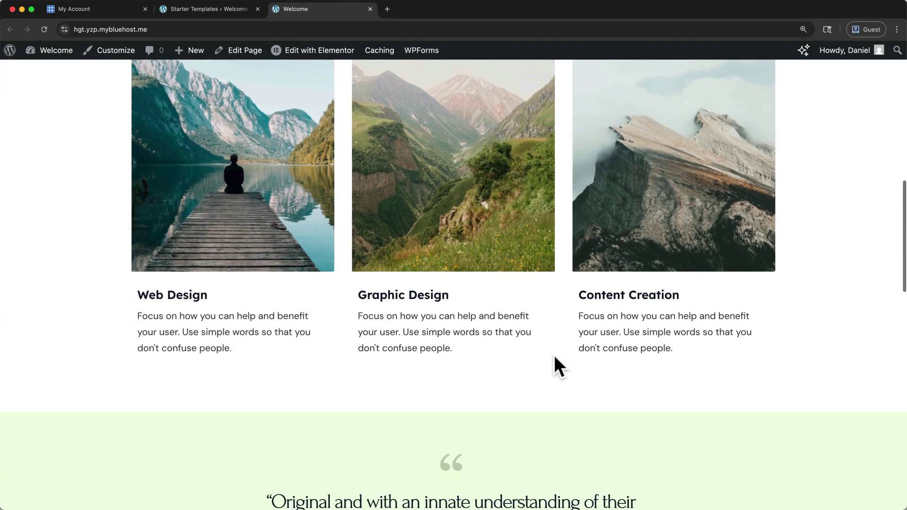
scroll(554, 354, "down", 2)
scroll(553, 353, "down", 7)
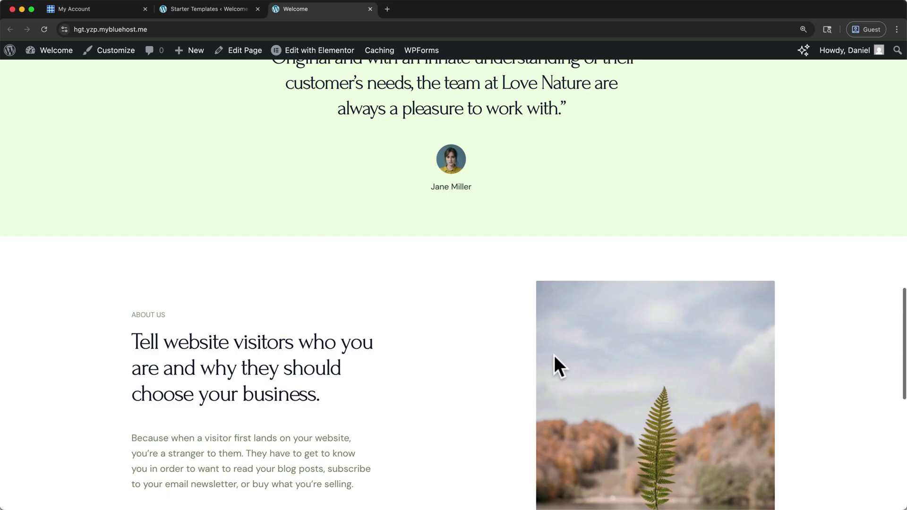
scroll(553, 355, "up", 15)
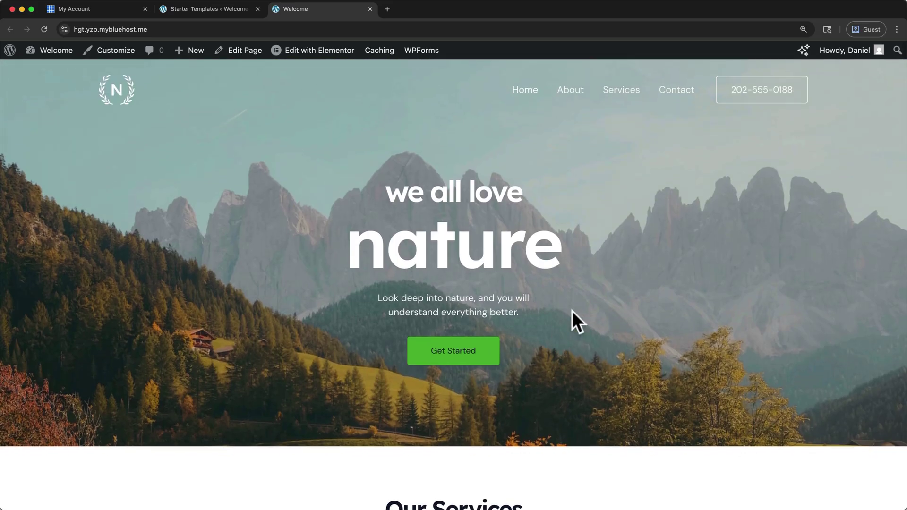
left_click(570, 92)
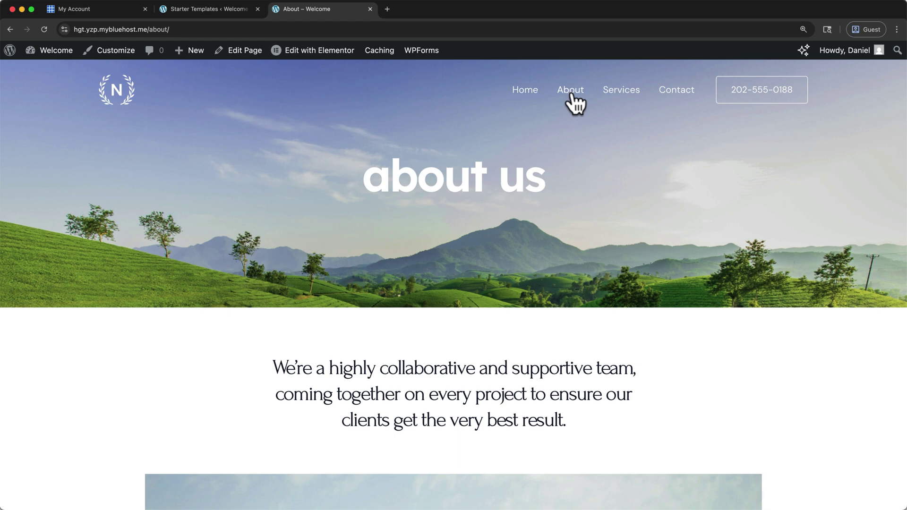
left_click(610, 95)
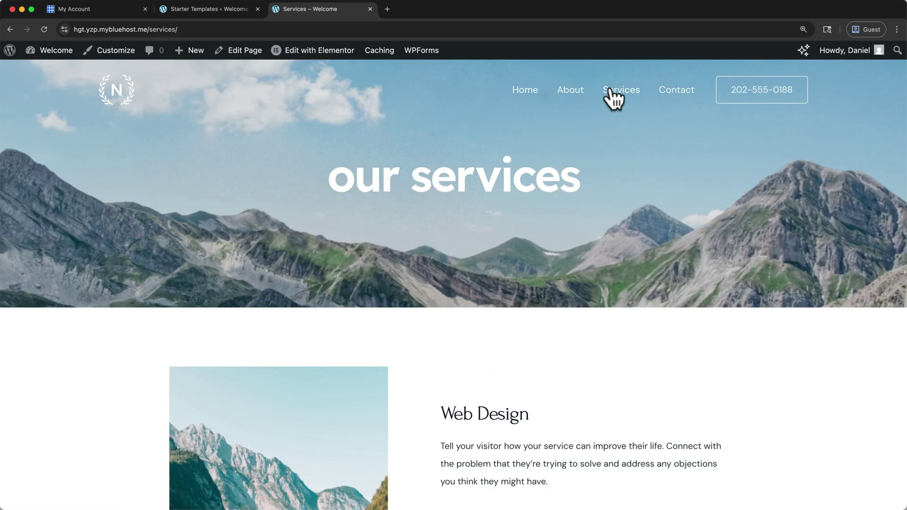
left_click(523, 92)
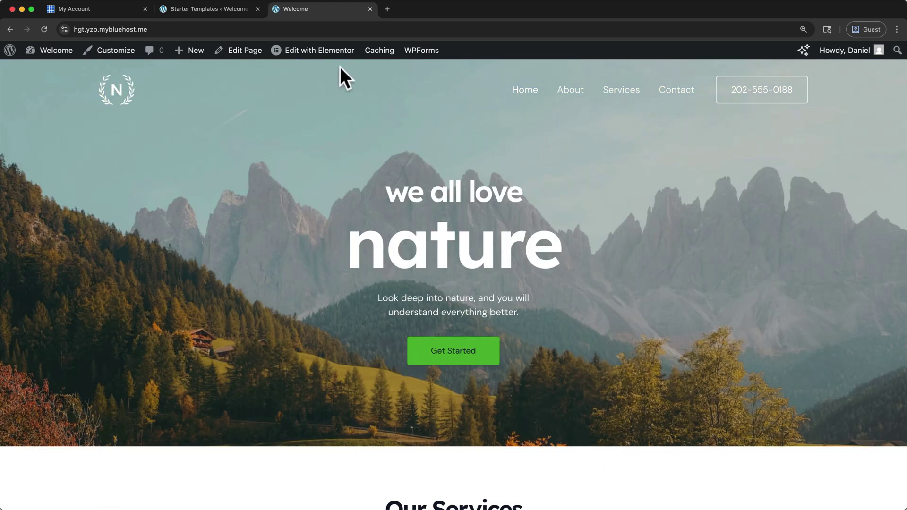
left_click(258, 9)
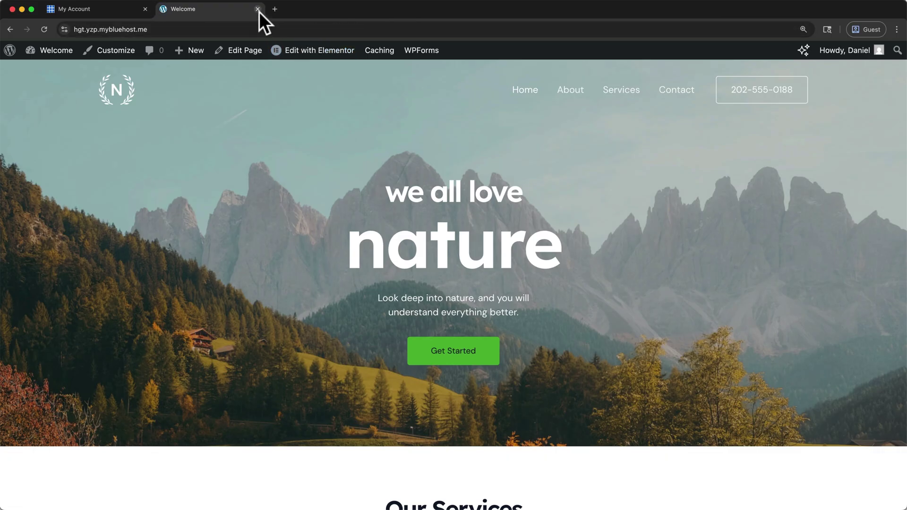
mouse_move(278, 56)
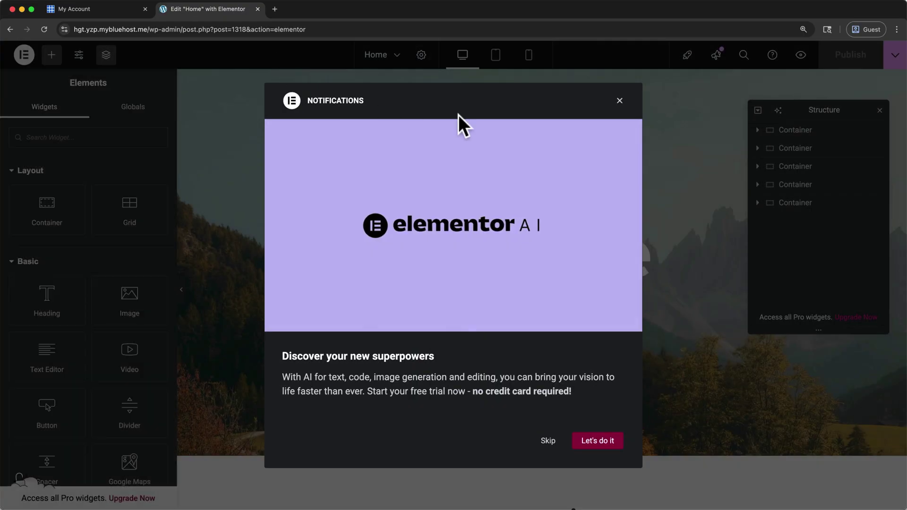
- Dismiss the Elementor AI notice, then hide and reshow the hero and second section containers
left_click(618, 101)
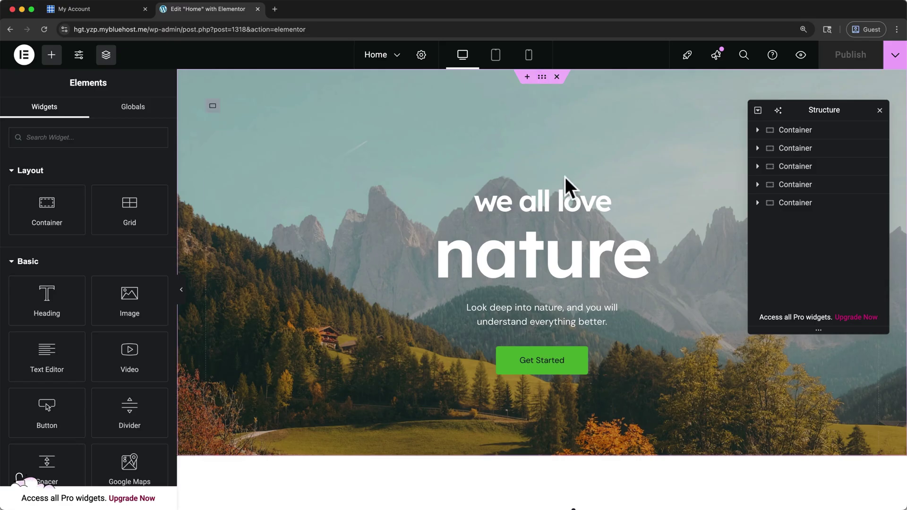
scroll(564, 183, "down", 5)
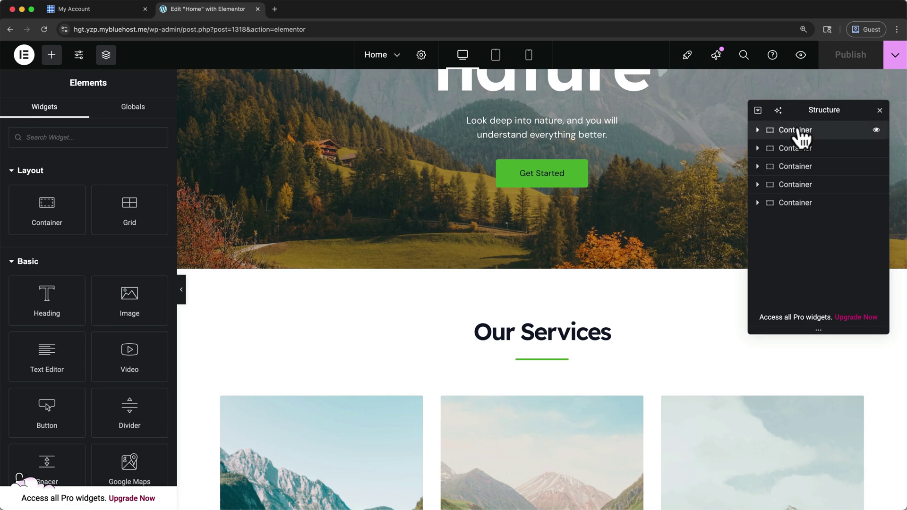
left_click(799, 134)
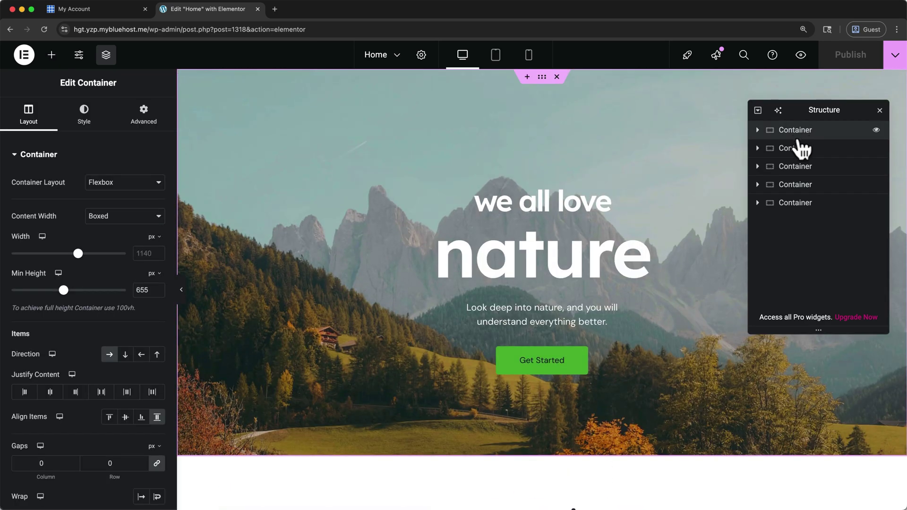
left_click(799, 148)
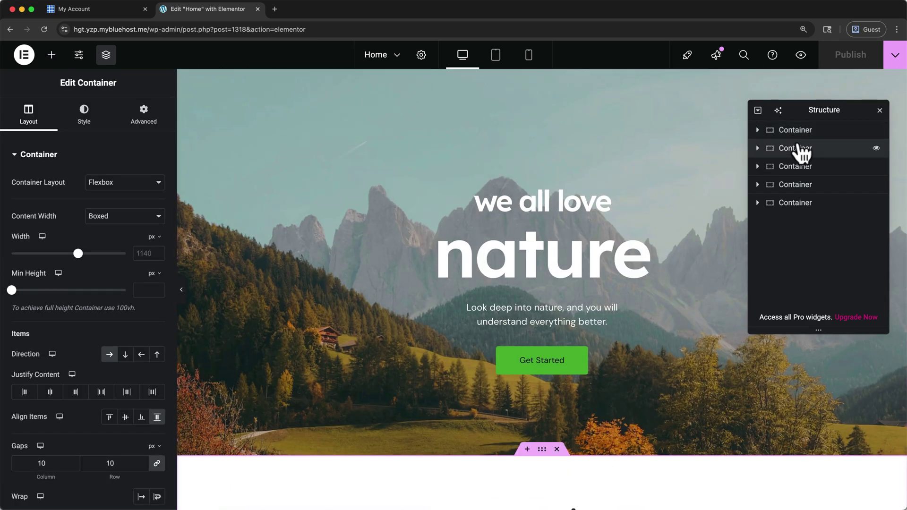
left_click(875, 149)
left_click(874, 148)
left_click(876, 131)
left_click(875, 130)
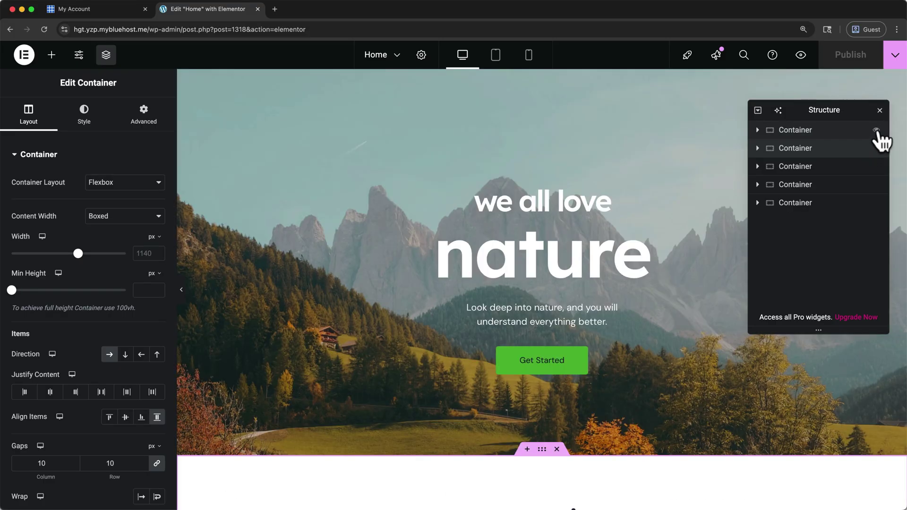
- Add an empty section above the testimonial section, then delete it again
key("super+i")
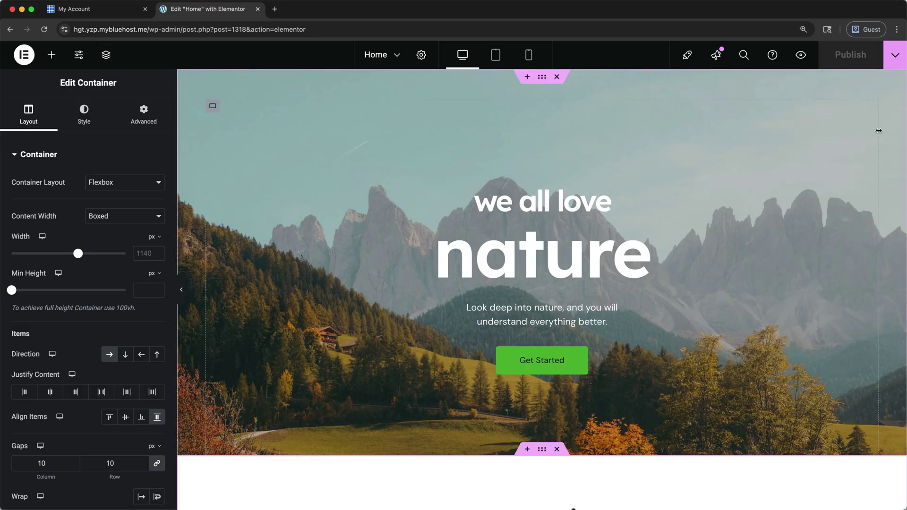
scroll(878, 130, "down", 12)
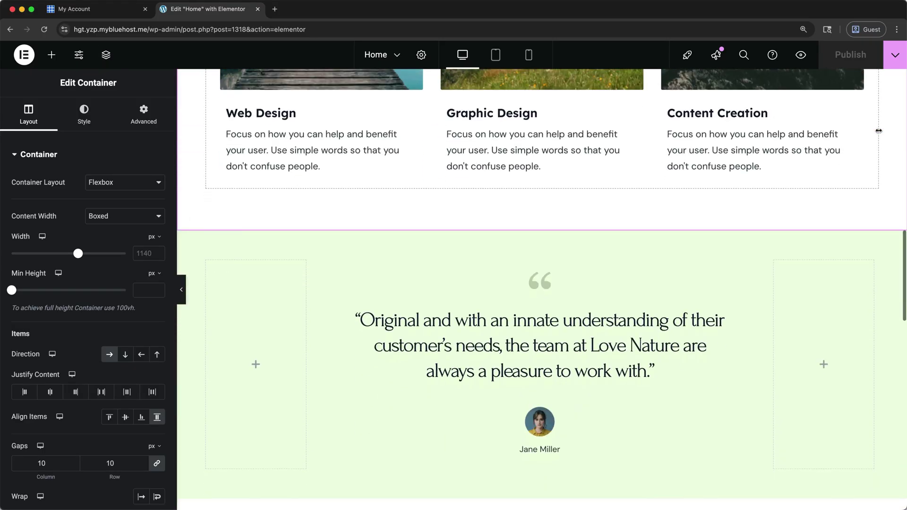
scroll(877, 130, "down", 1)
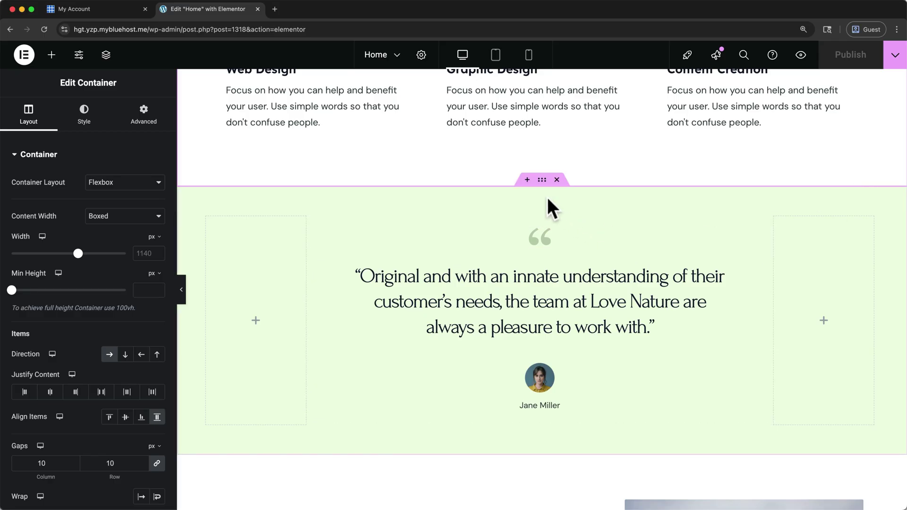
left_click(527, 180)
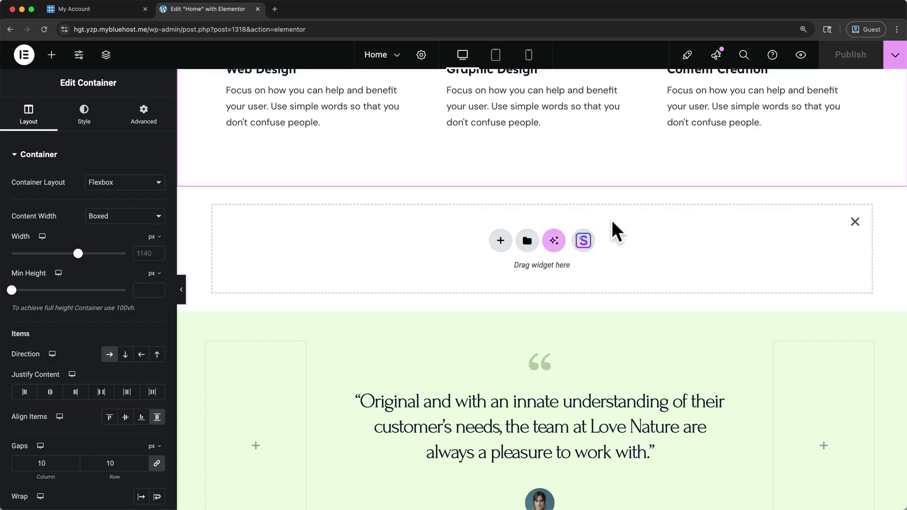
key("Delete")
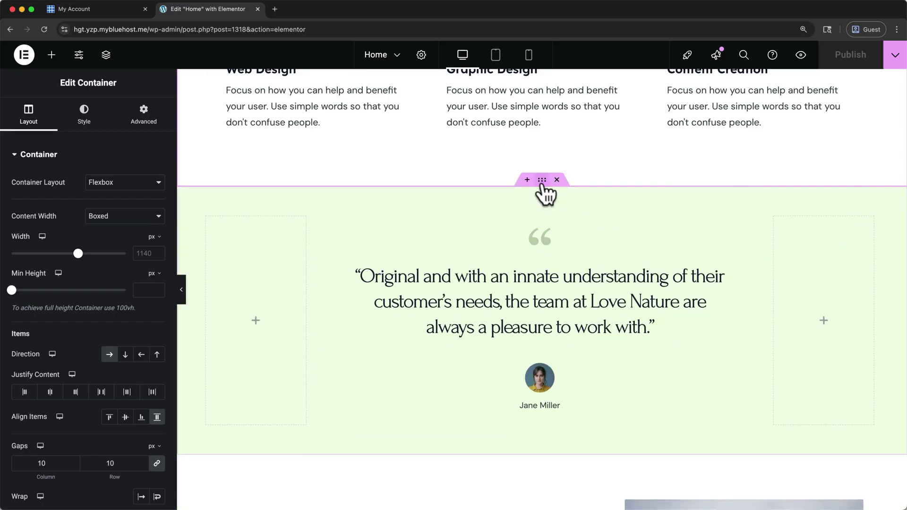
- Drag the green testimonial section upward, then delete it and return to the hero
left_click_drag(543, 187, 533, 330)
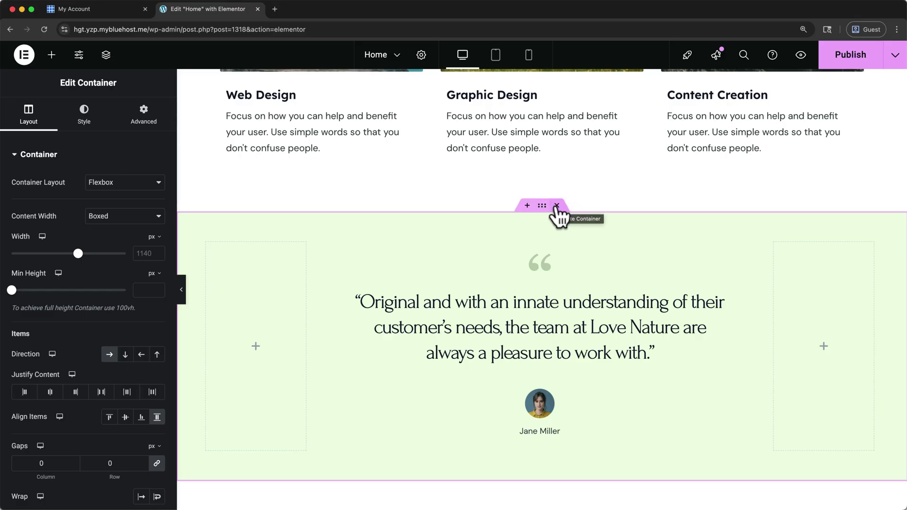
left_click(556, 206)
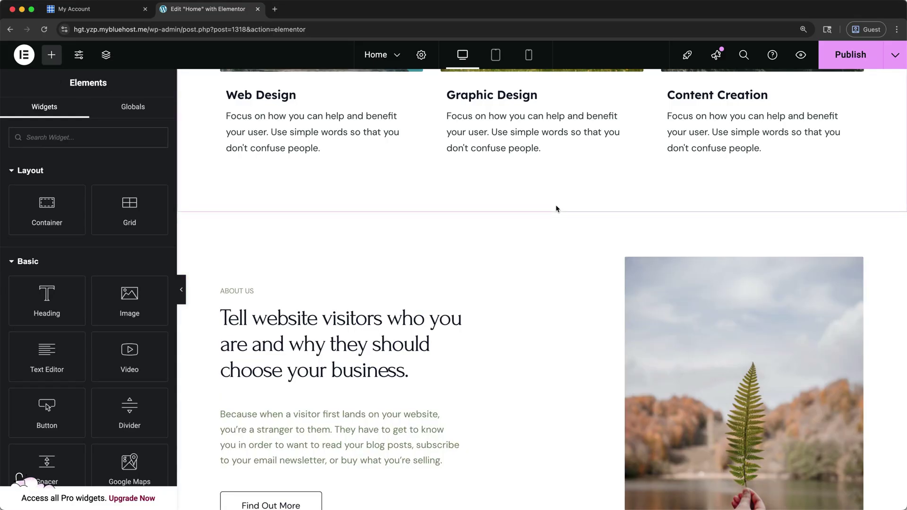
scroll(556, 208, "up", 10)
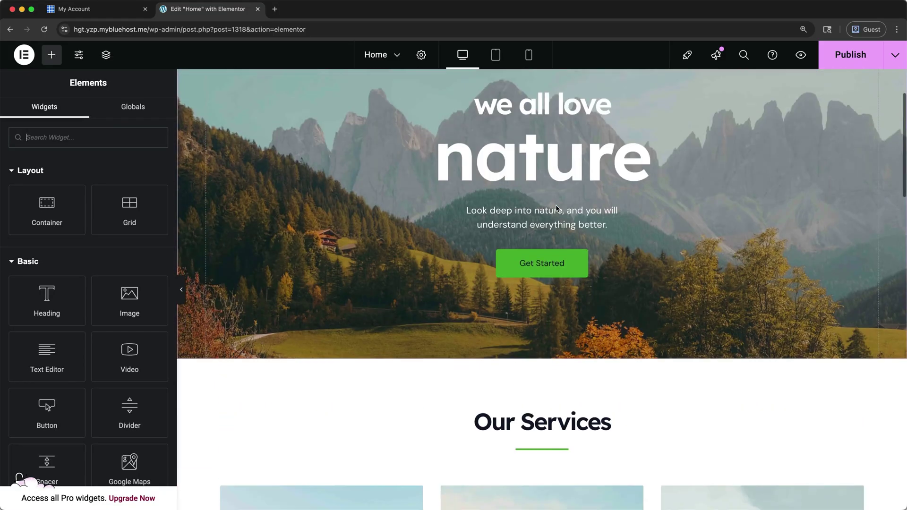
scroll(556, 208, "up", 2)
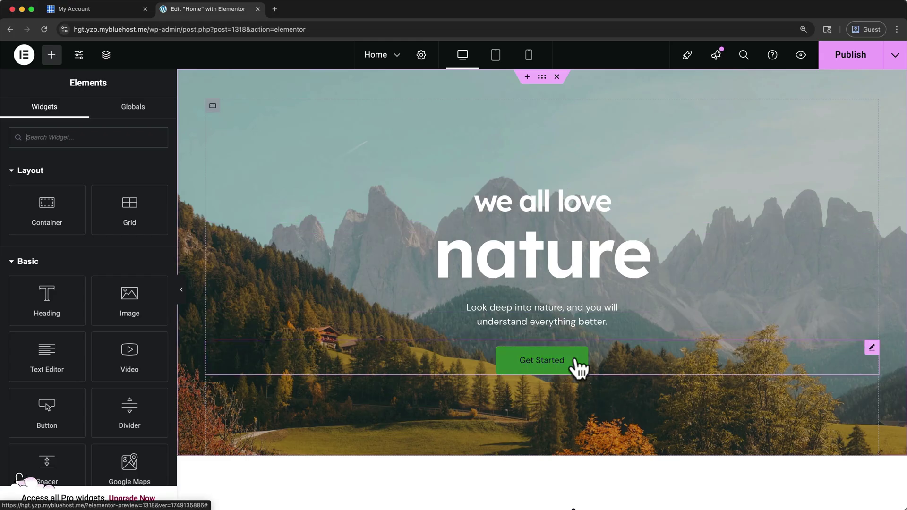
- Expand the hero containers in the Navigator to inspect its headings, text block and button
key("super+i")
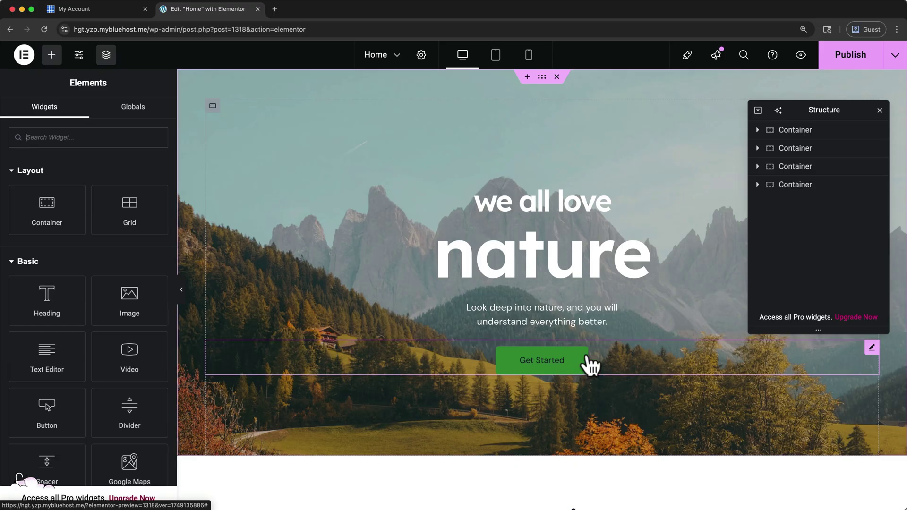
left_click(757, 130)
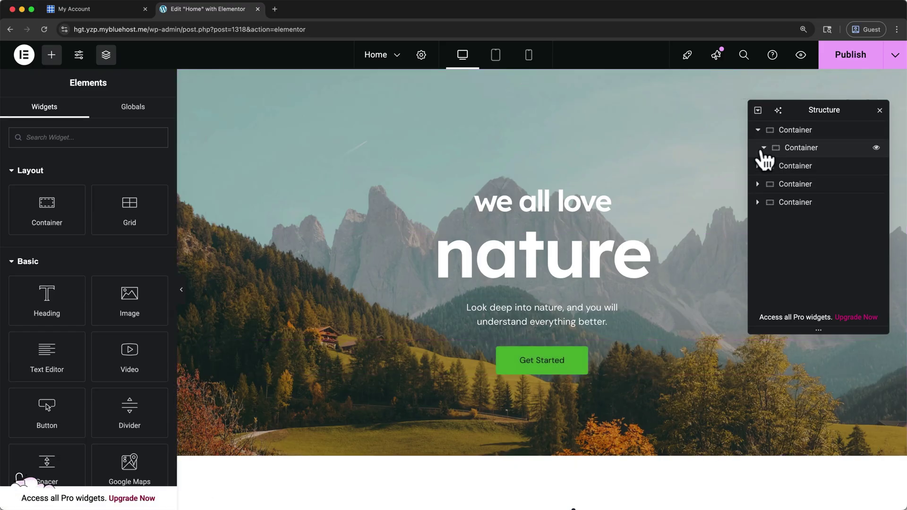
left_click(763, 148)
left_click(803, 166)
left_click(802, 183)
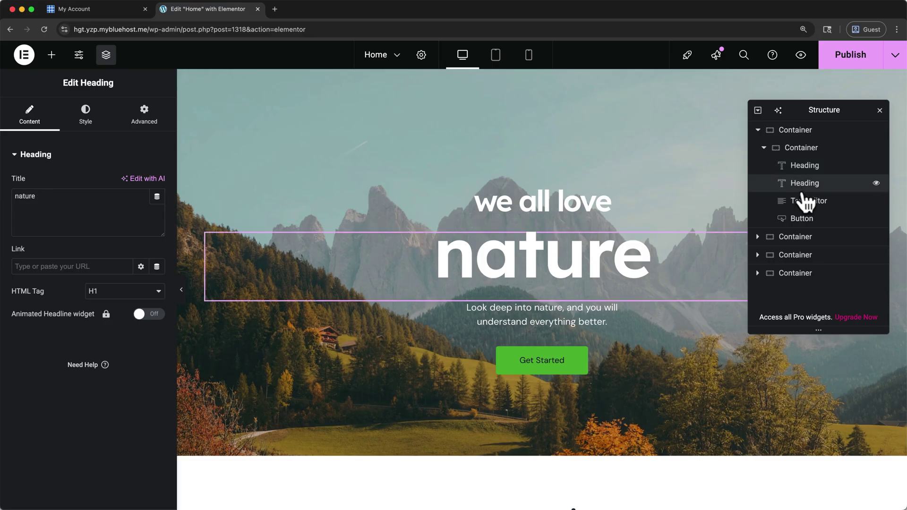
left_click(805, 202)
left_click(801, 220)
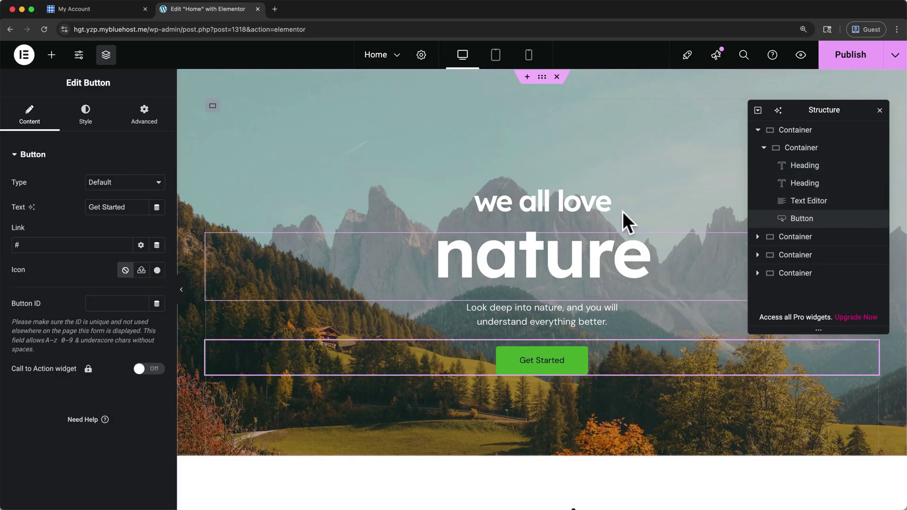
- Change the hero headings from 'we all love' and 'nature' to 'travel with' and 'me'
left_click(599, 200)
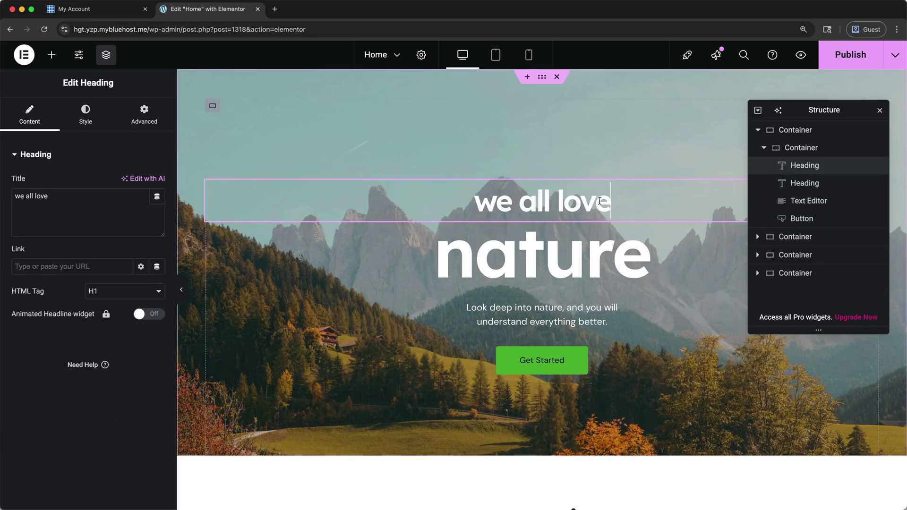
left_click_drag(610, 198, 482, 203)
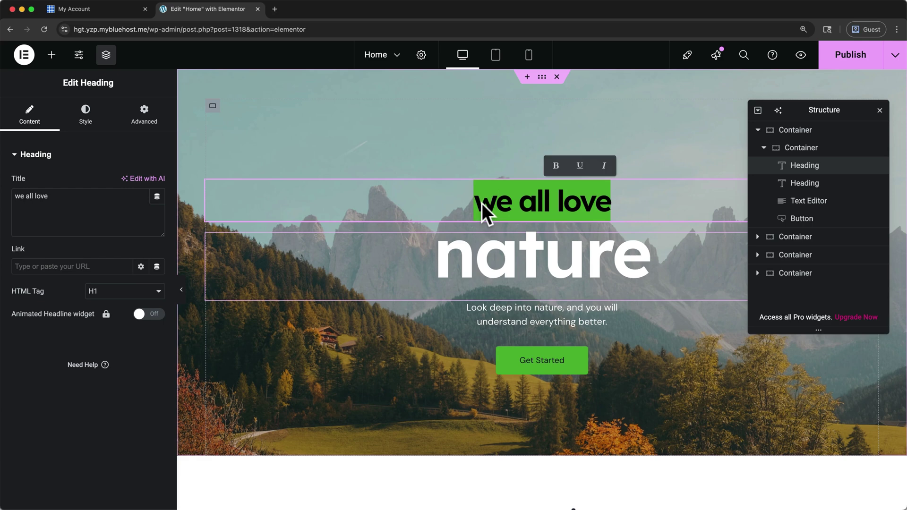
type("travel")
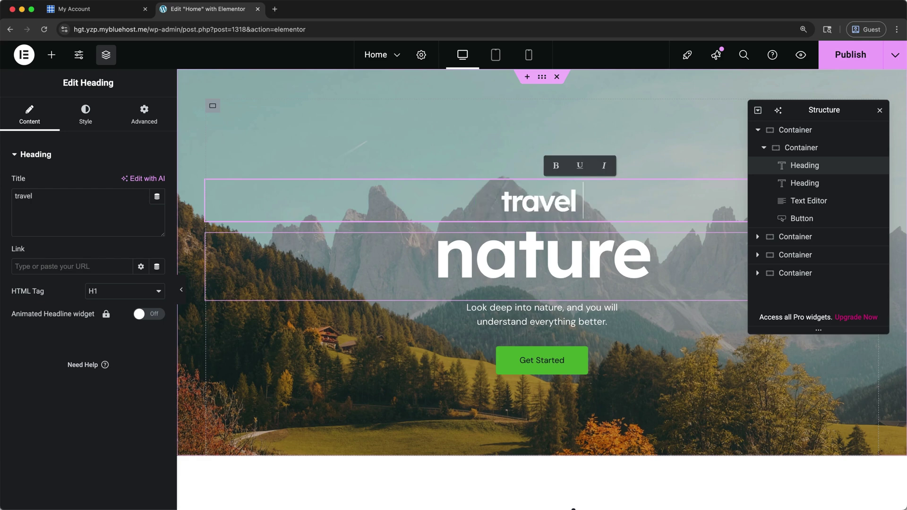
type(" with")
left_click(492, 259)
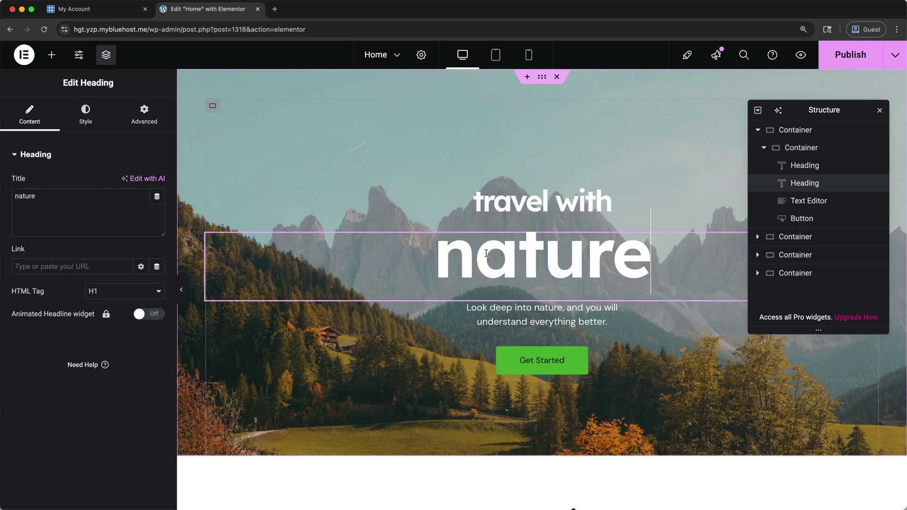
double_click(22, 196)
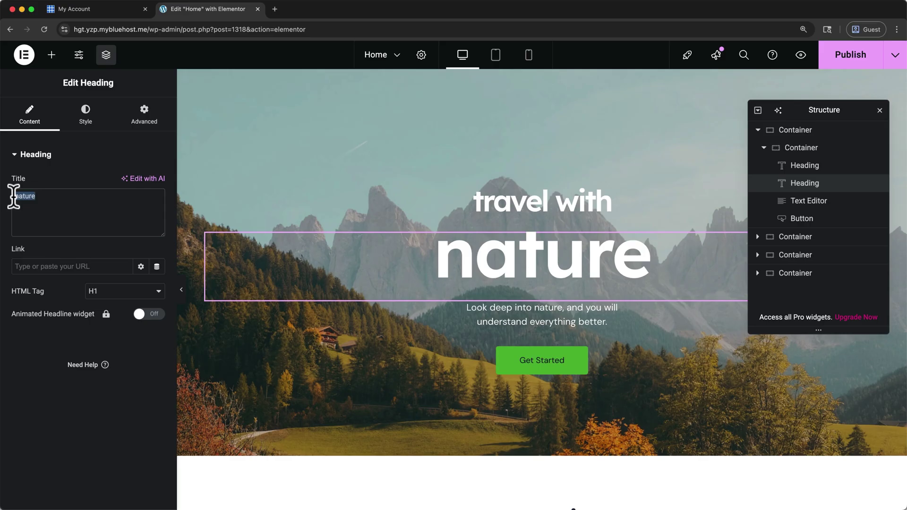
type("me")
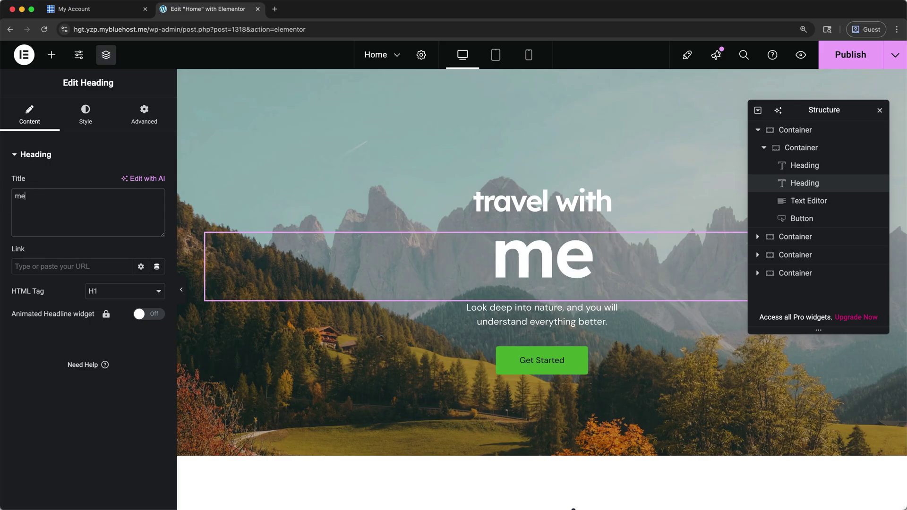
- Give the 'me' heading the default font family at 122 px size
left_click(83, 124)
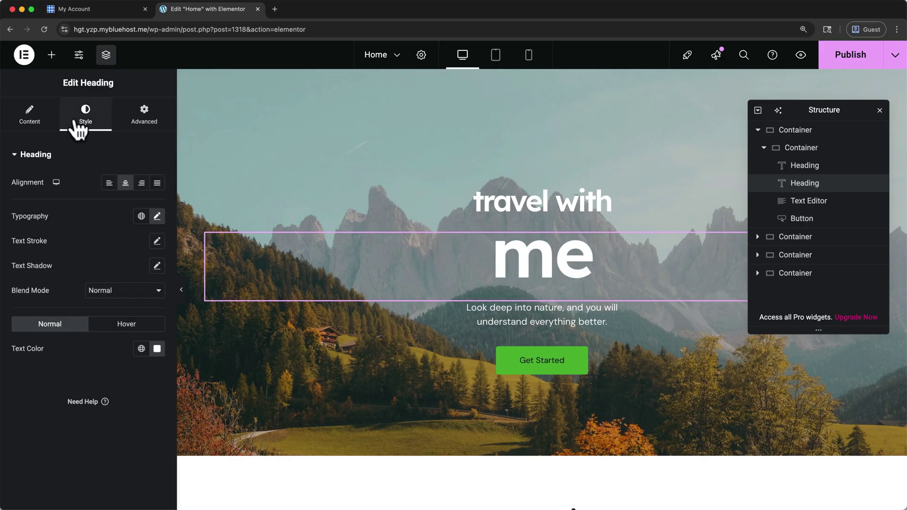
left_click(157, 217)
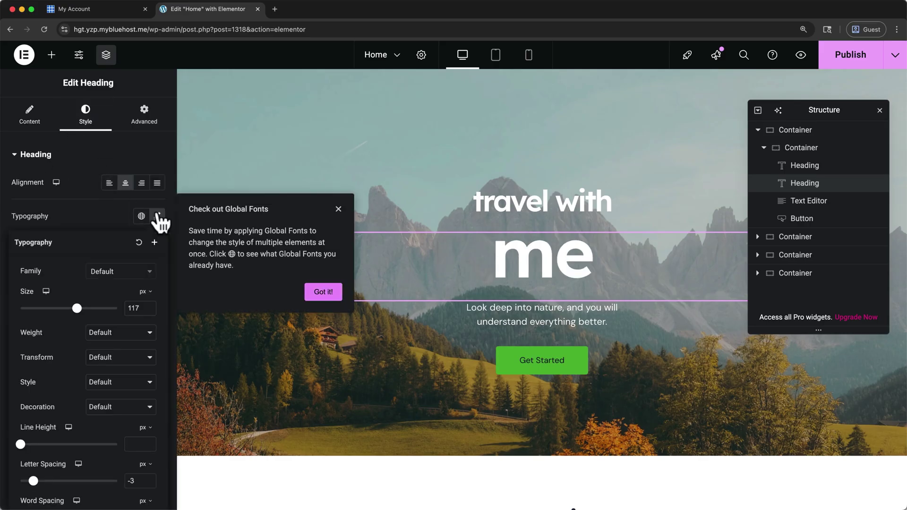
left_click(306, 292)
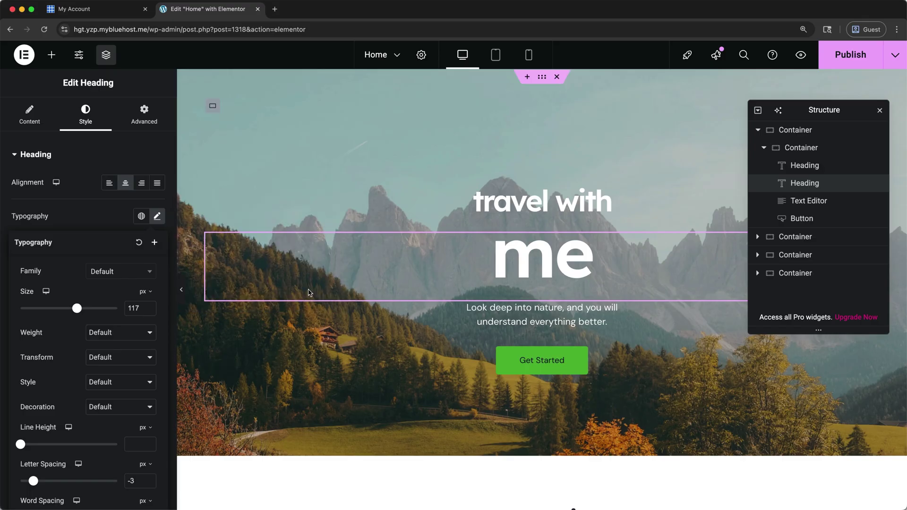
left_click(150, 278)
left_click(141, 333)
left_click(150, 279)
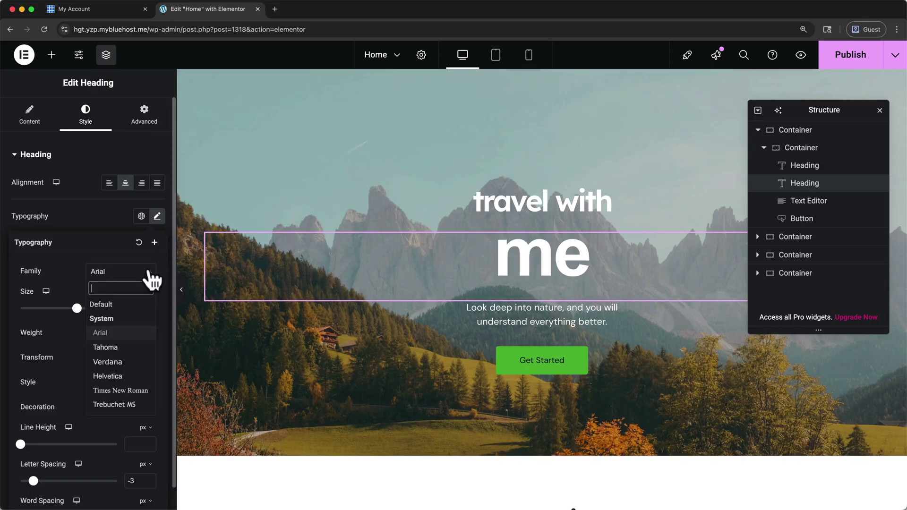
left_click(137, 304)
mouse_move(77, 308)
left_mouse_down()
mouse_move(68, 308)
mouse_move(90, 308)
mouse_move(79, 308)
left_mouse_up()
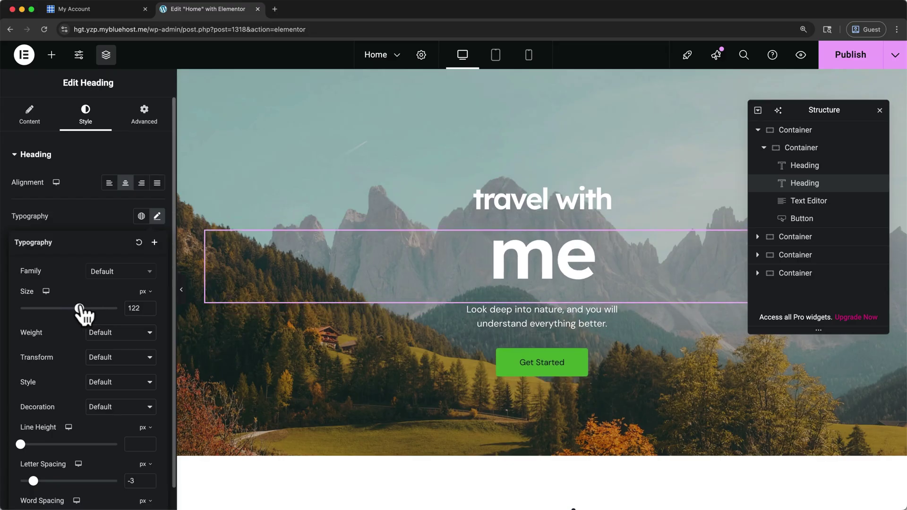
left_click(469, 354)
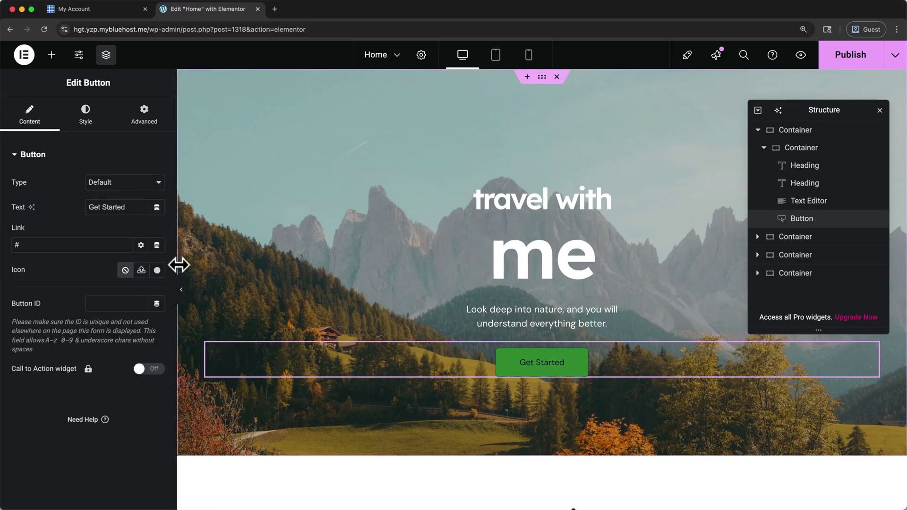
- Relabel the hero button 'View Destinations' and colour its text with global Theme Primary Background
left_click(137, 212)
type("View Destinations")
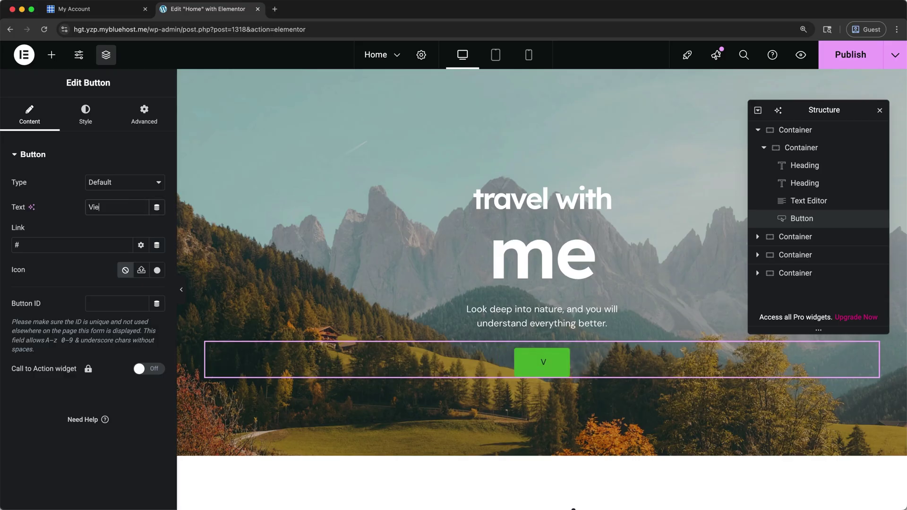
left_click(83, 124)
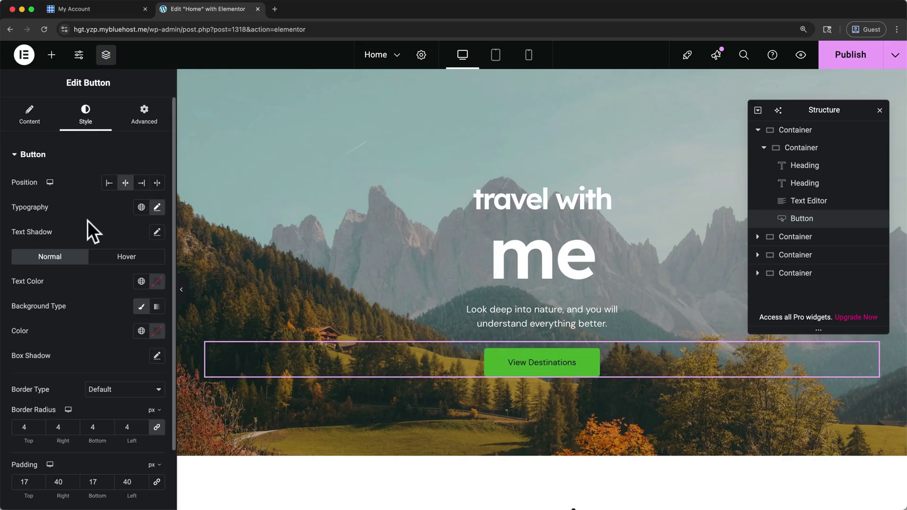
left_click(141, 281)
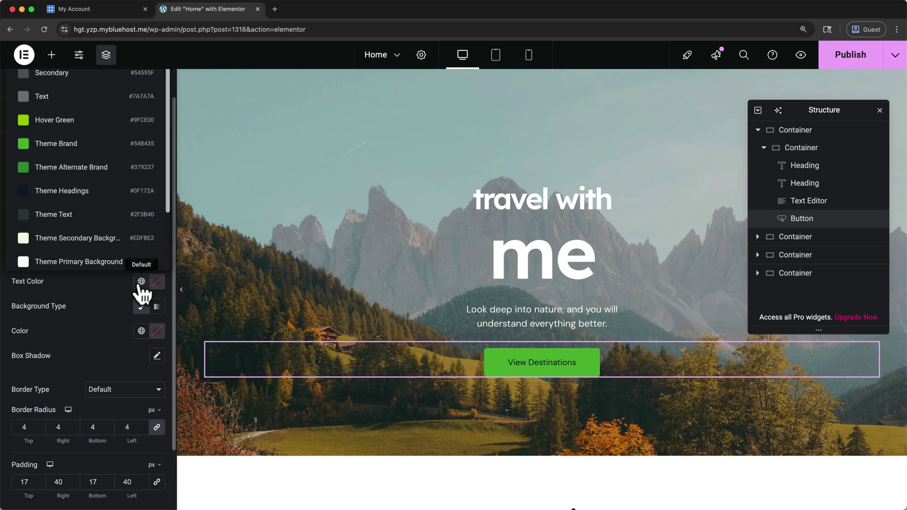
left_click(109, 263)
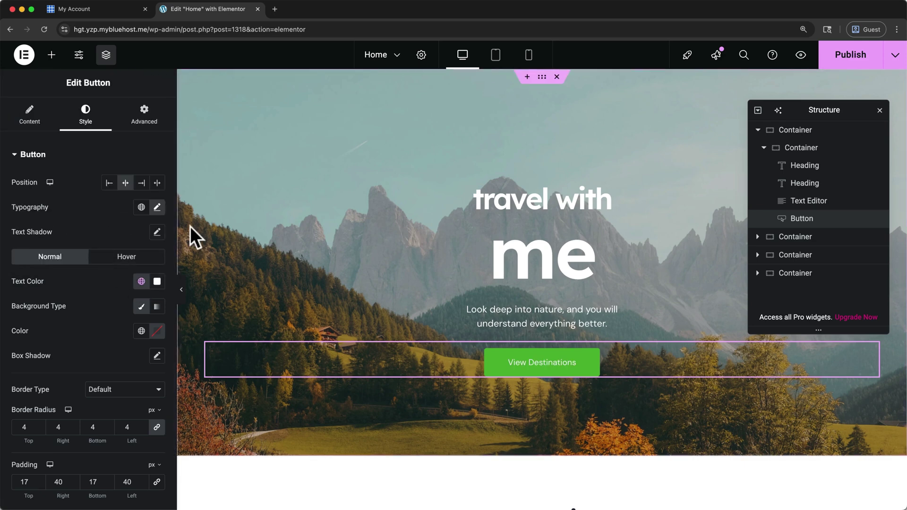
scroll(189, 226, "down", 5)
scroll(190, 226, "down", 6)
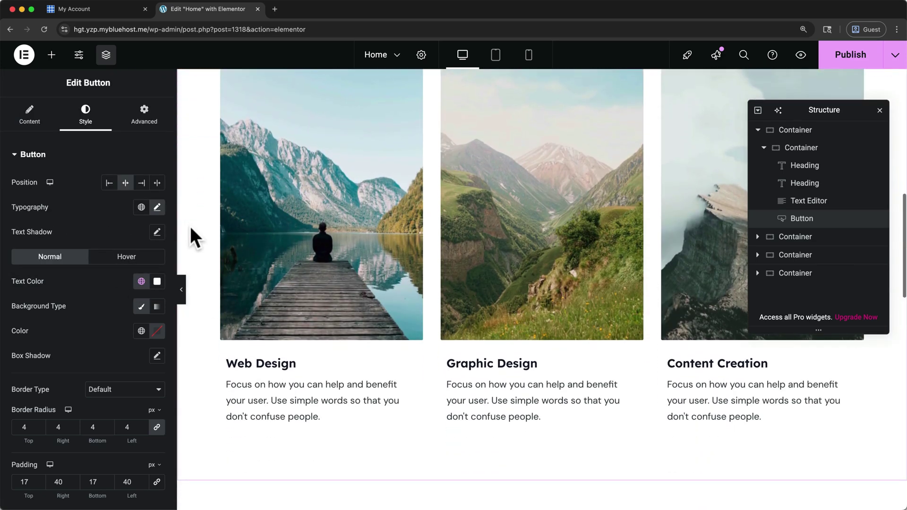
- Replace the Web Design card image with the uploaded web design 2.jpg lake photo
left_click(268, 200)
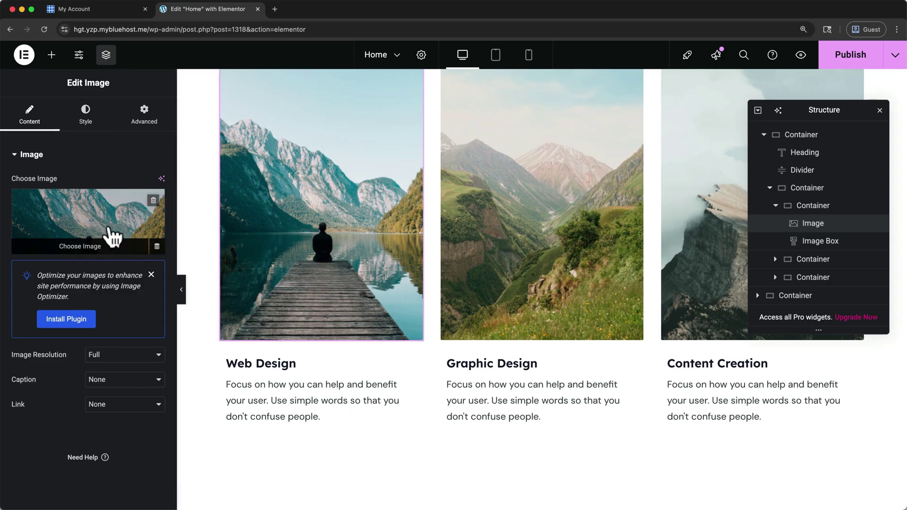
left_click(101, 246)
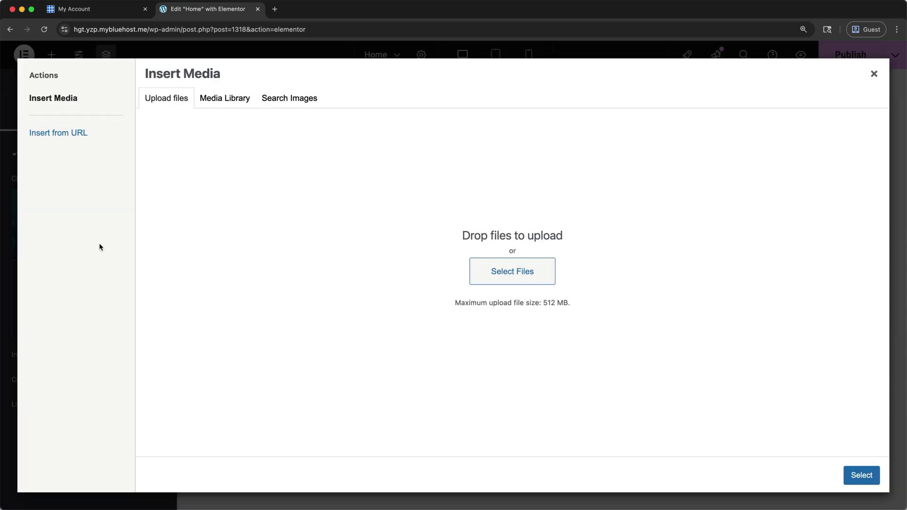
left_click(470, 262)
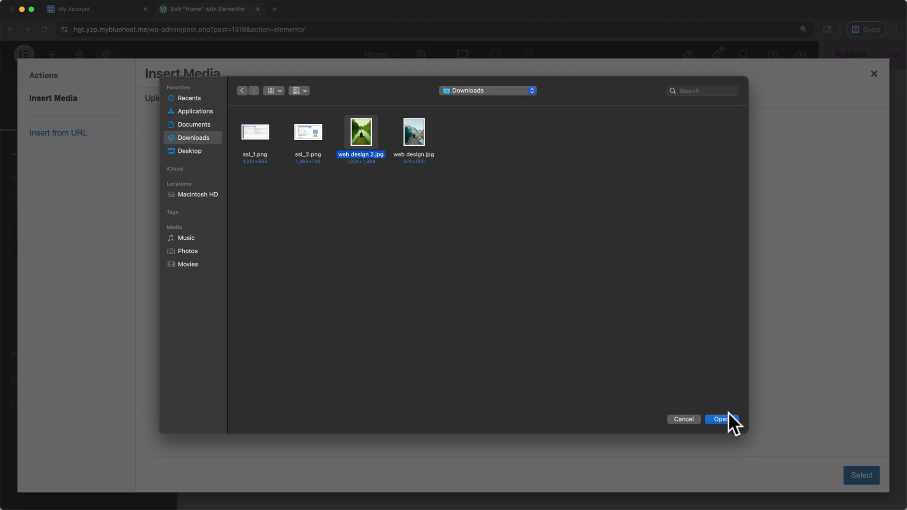
left_click(728, 414)
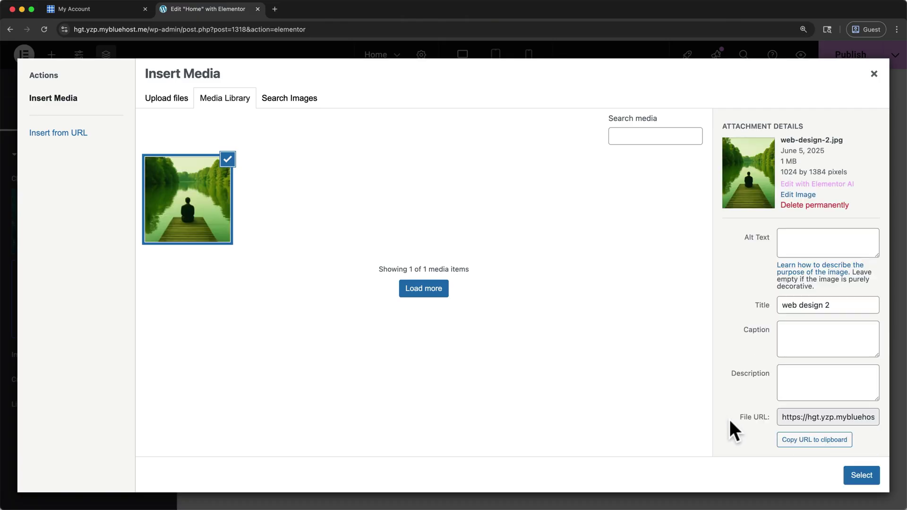
left_click(862, 476)
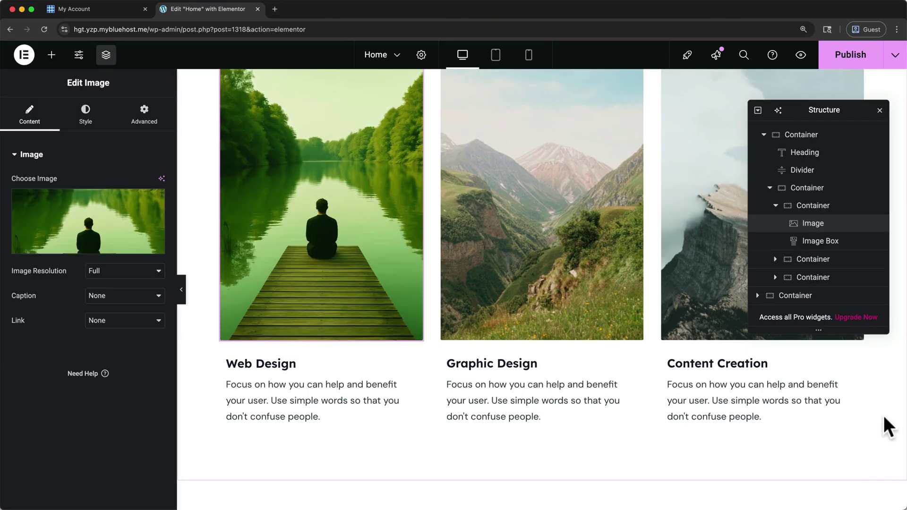
- Set the lake image's width to 100%
left_click(879, 110)
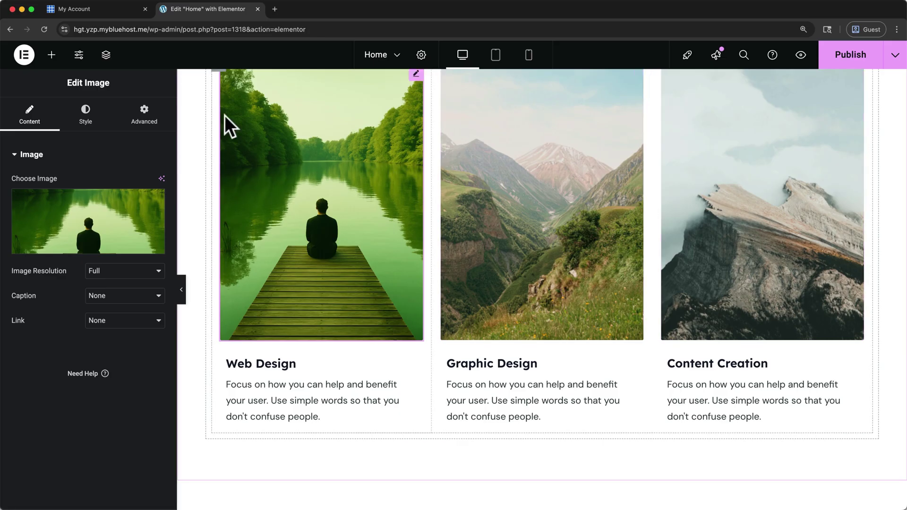
left_click(89, 124)
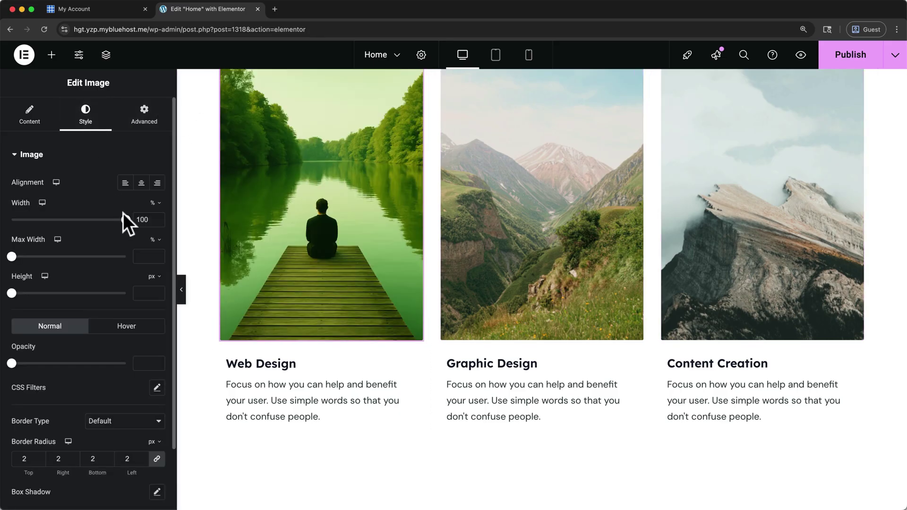
mouse_move(127, 227)
left_mouse_down()
mouse_move(105, 222)
mouse_move(128, 228)
left_mouse_up()
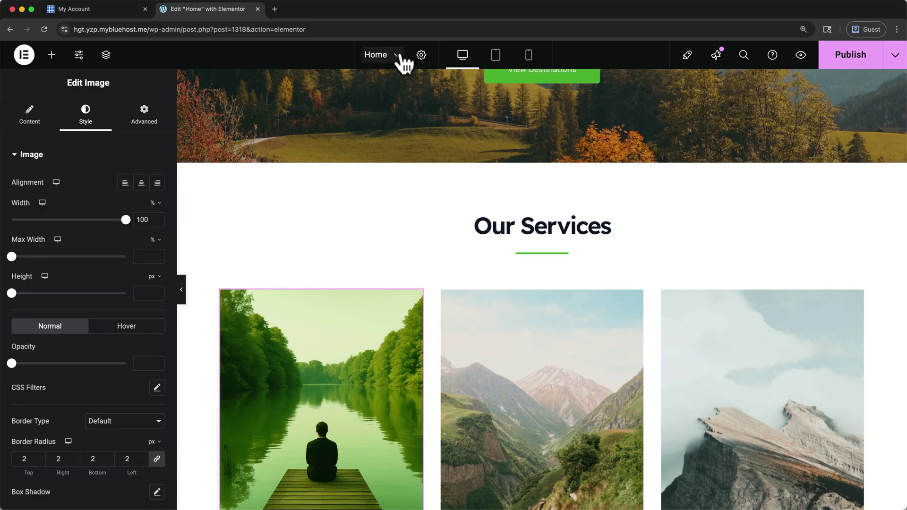
- Save the Home page edits and switch to editing the About page
left_click(399, 57)
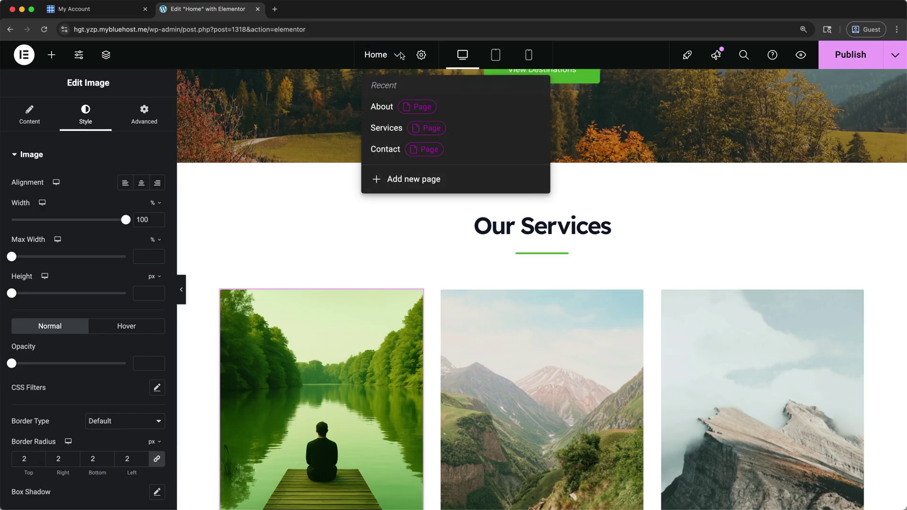
left_click(381, 108)
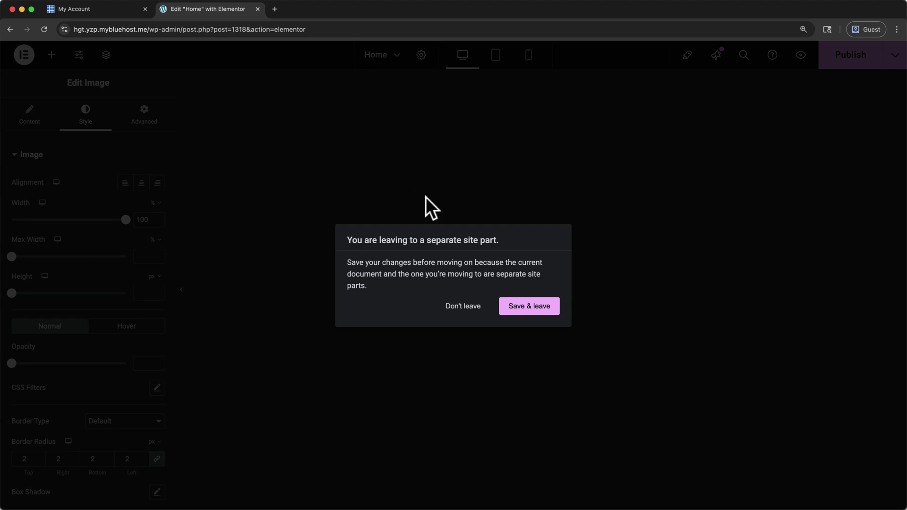
left_click(514, 308)
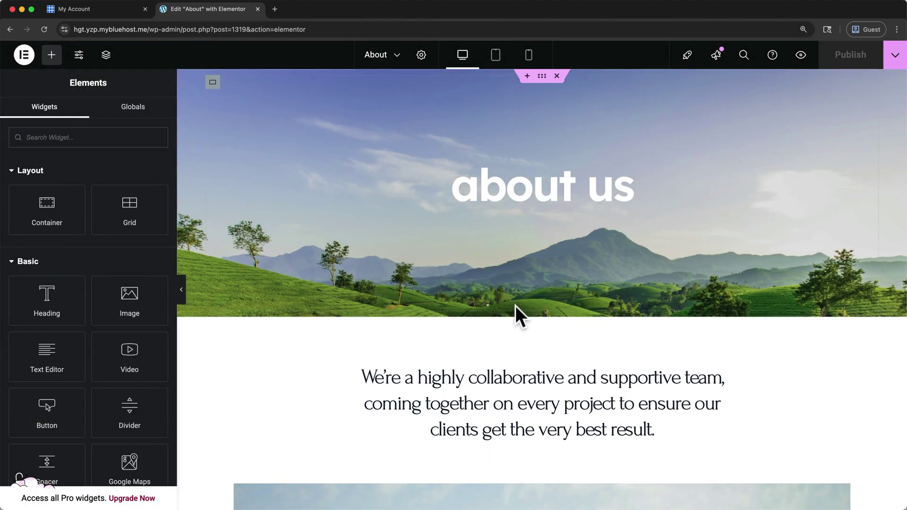
- Change the About page heading's word 'us' to 'our team', making it 'about our team'
left_click(560, 182)
double_click(596, 185)
type("our team")
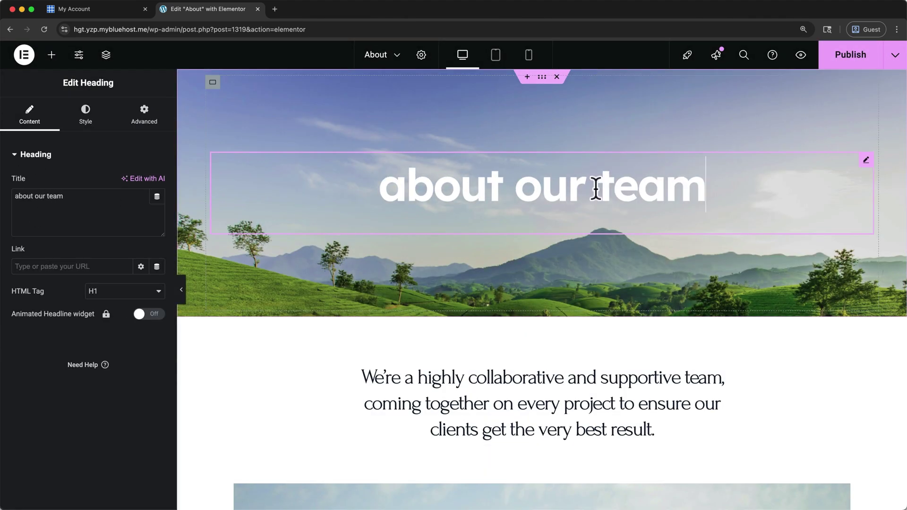
left_click(272, 10)
type("www.bhwebsite2.com")
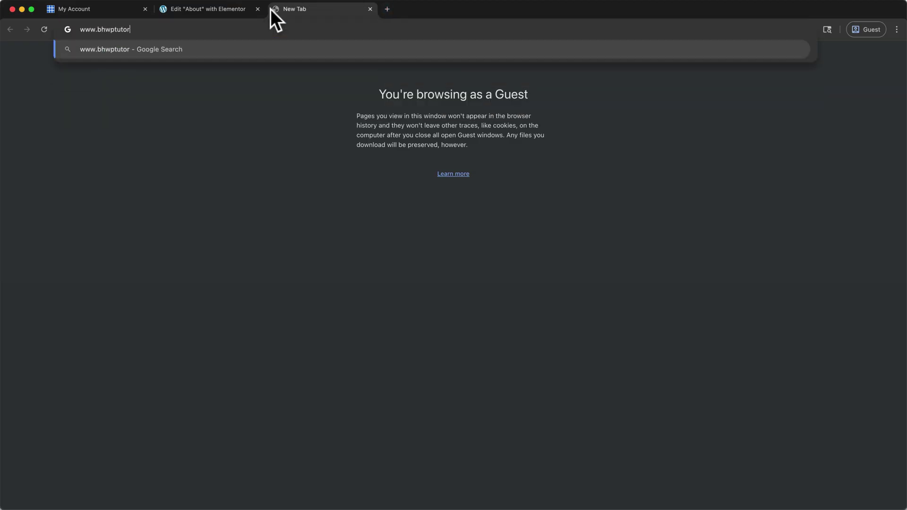
key("Return")
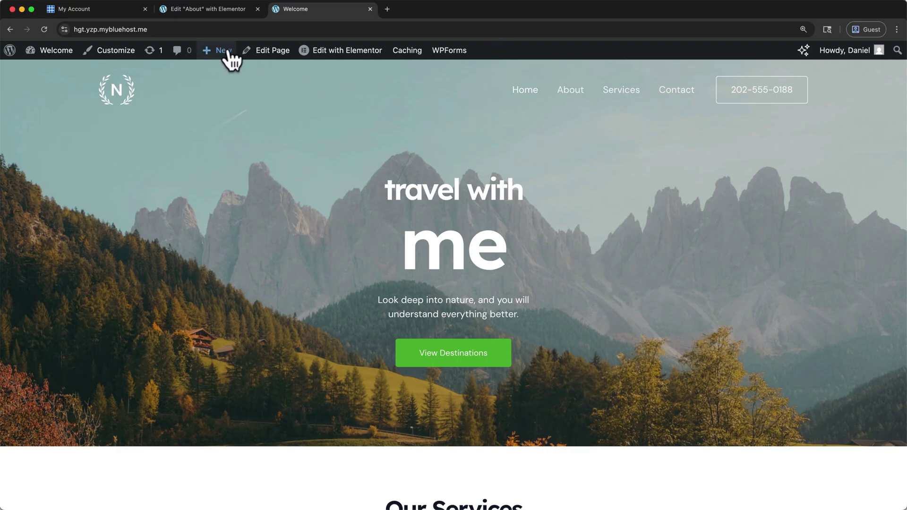
mouse_move(226, 55)
left_click(213, 104)
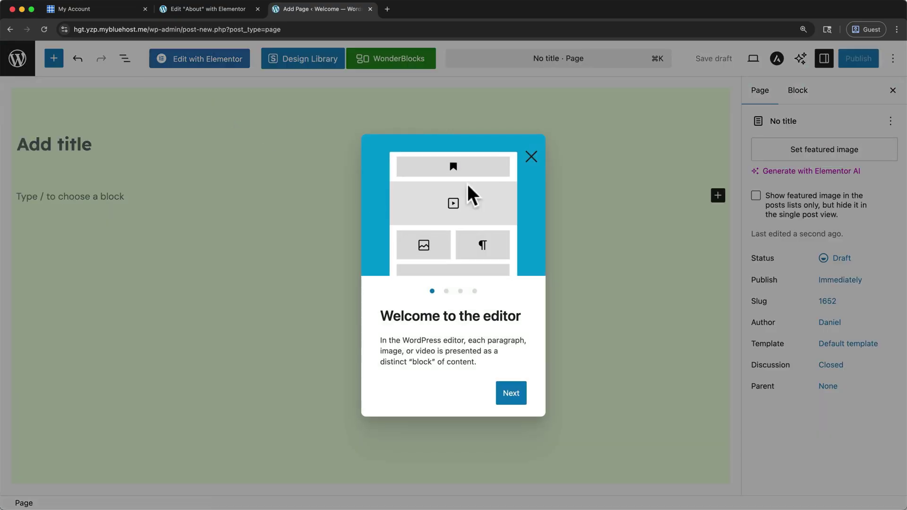
- Publish a new page titled 'Adventures', view it, and open it for editing
left_click(530, 157)
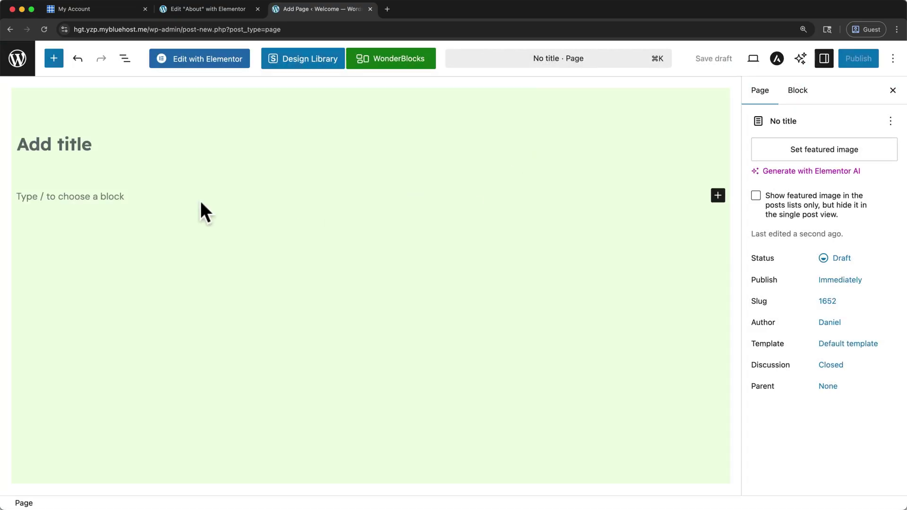
left_click(79, 145)
type("Adventures")
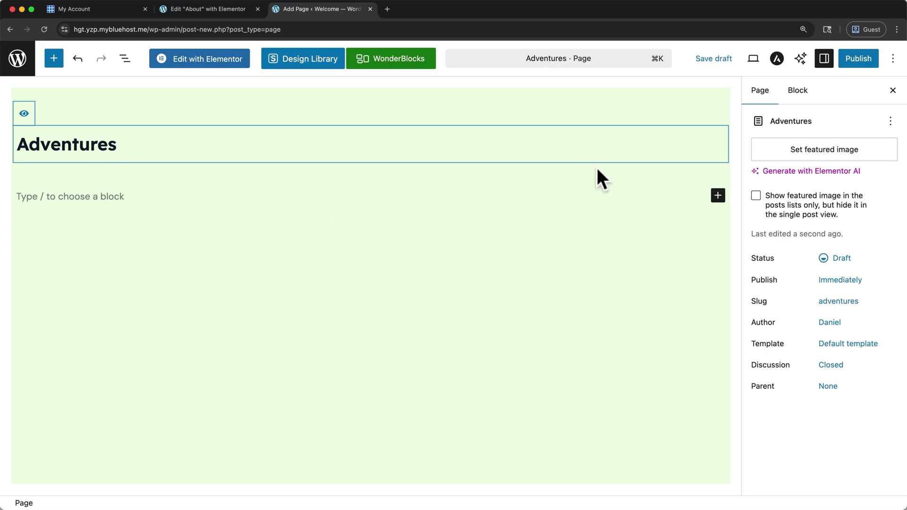
left_click(852, 58)
left_click(848, 58)
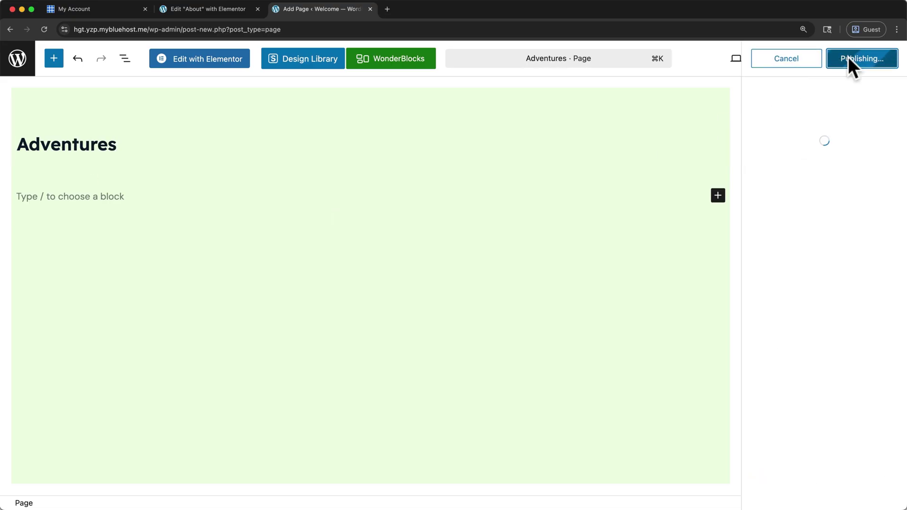
left_click(788, 193)
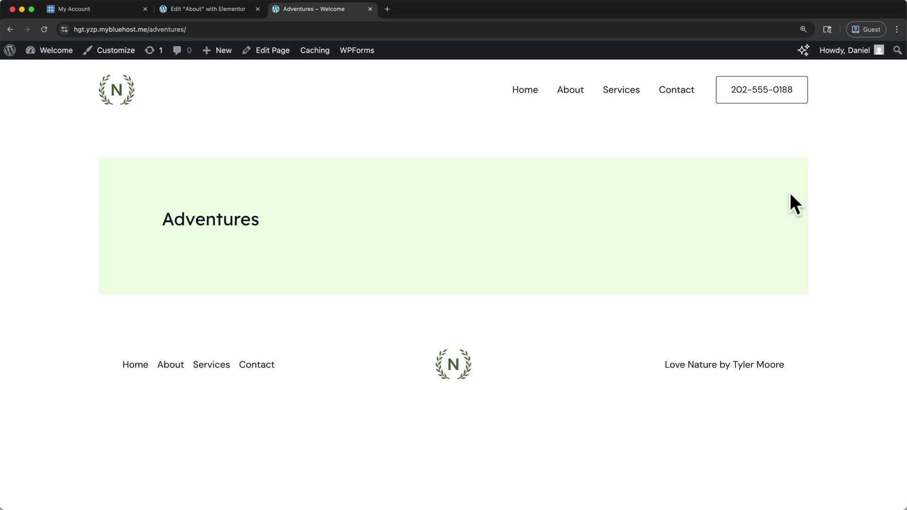
left_click(280, 55)
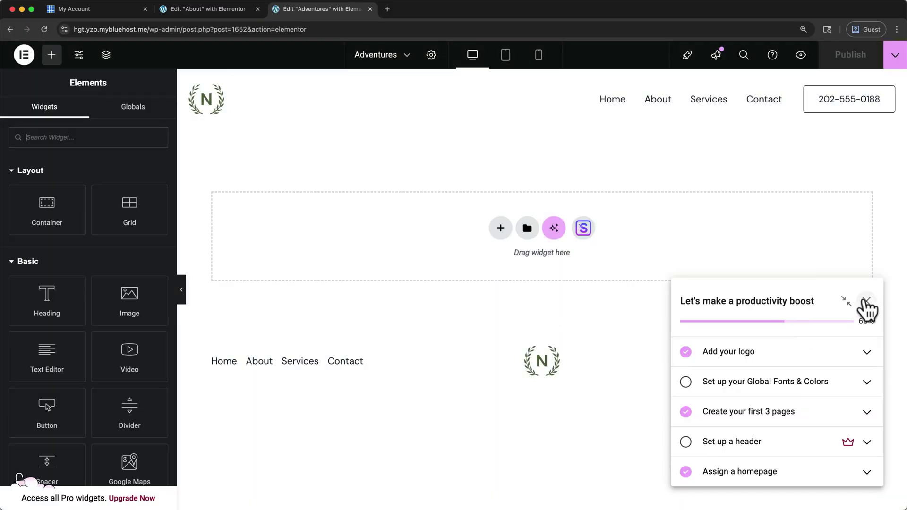
- Dismiss the checklist and add a Heading widget reading 'Adventures' at the top of the page
left_click(867, 302)
left_click(841, 156)
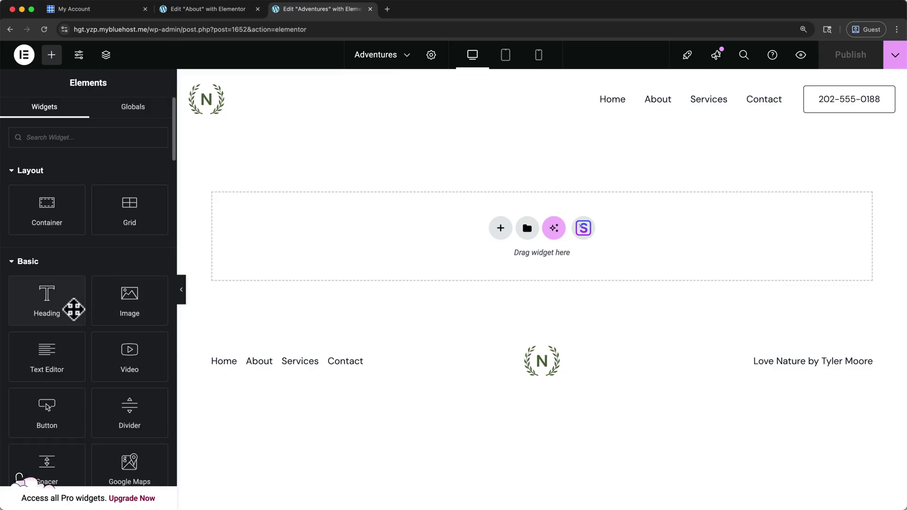
left_click_drag(73, 309, 422, 227)
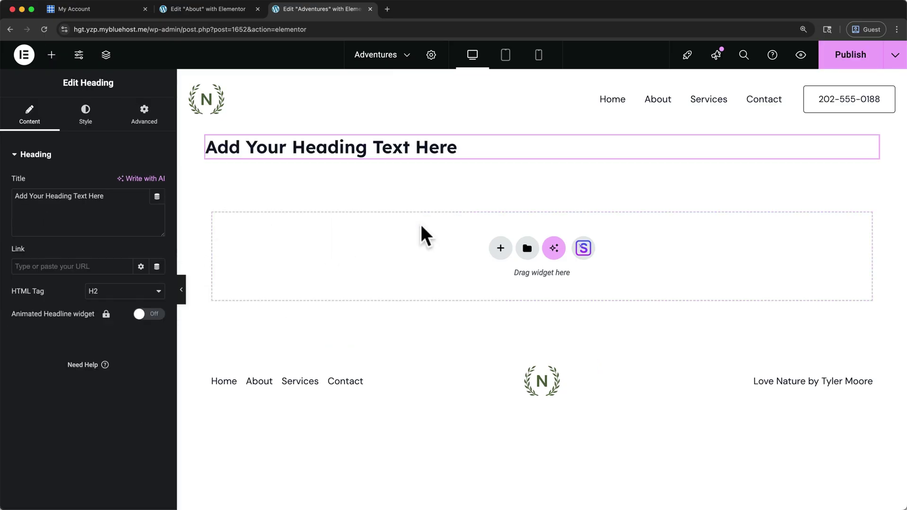
triple_click(424, 146)
type("Adventures")
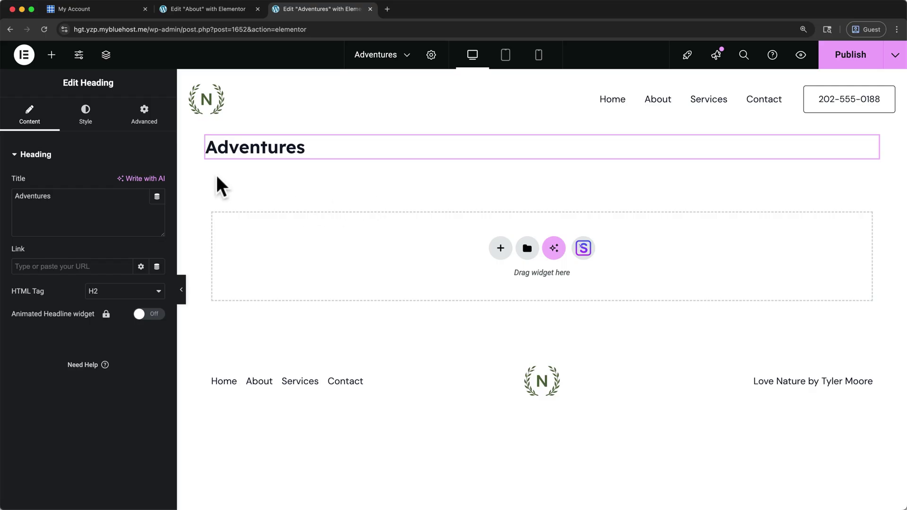
- Add an Image widget below the heading showing the mountain-and-river photo
left_click(53, 55)
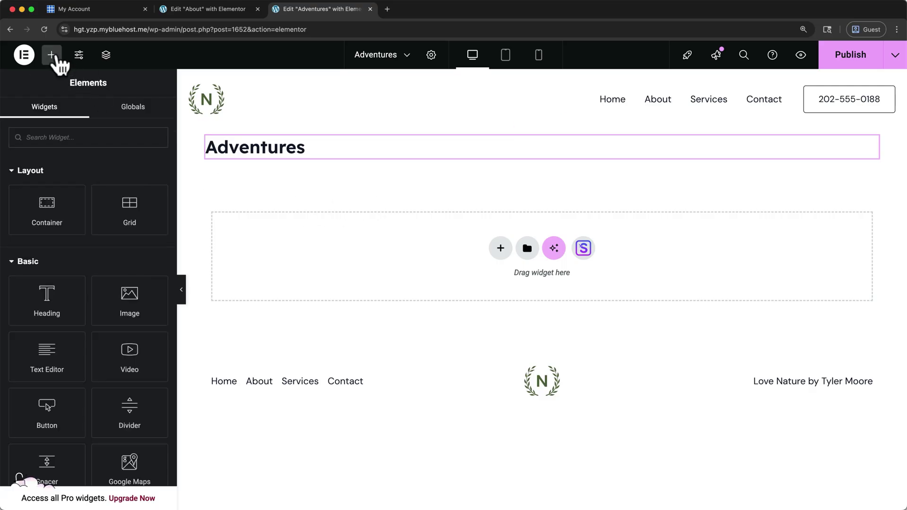
left_click_drag(118, 298, 288, 215)
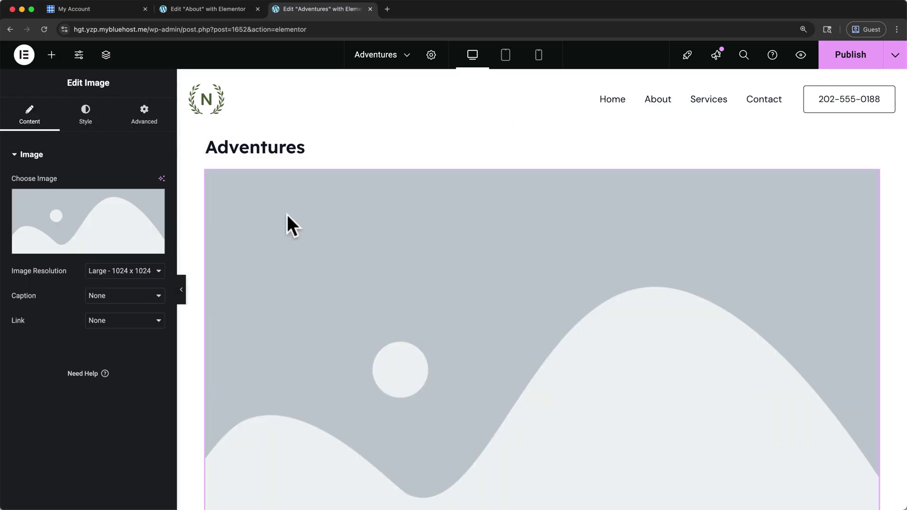
left_click(139, 241)
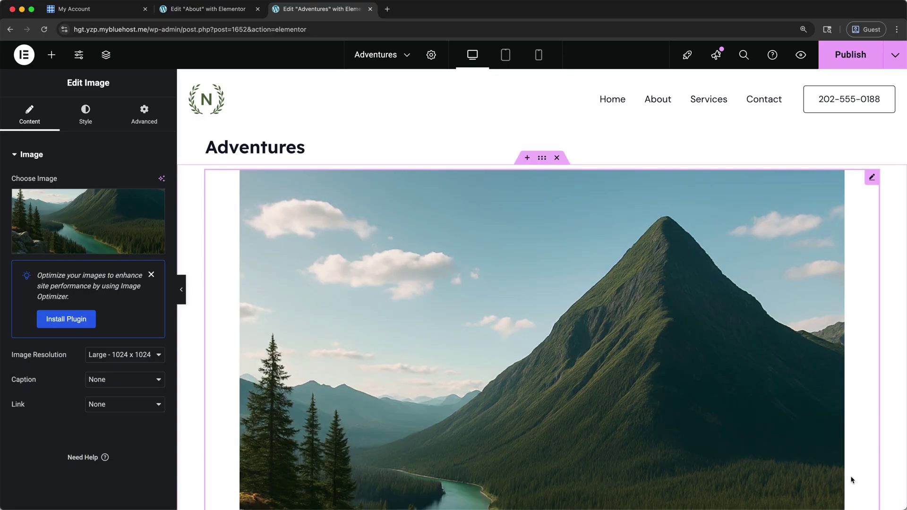
scroll(852, 480, "down", 7)
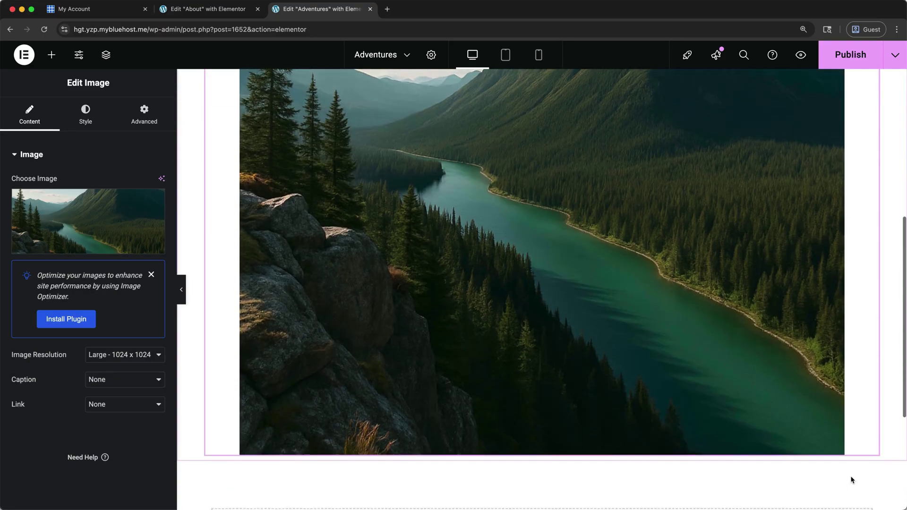
scroll(851, 480, "down", 4)
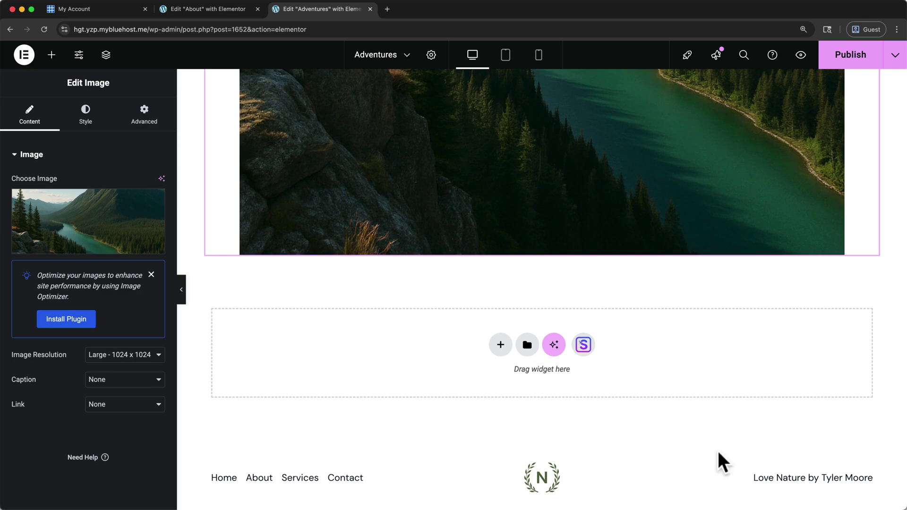
- Import the 'Outdoor Adventure - Home' template from the library, found by searching 'outdoor'
left_click(583, 345)
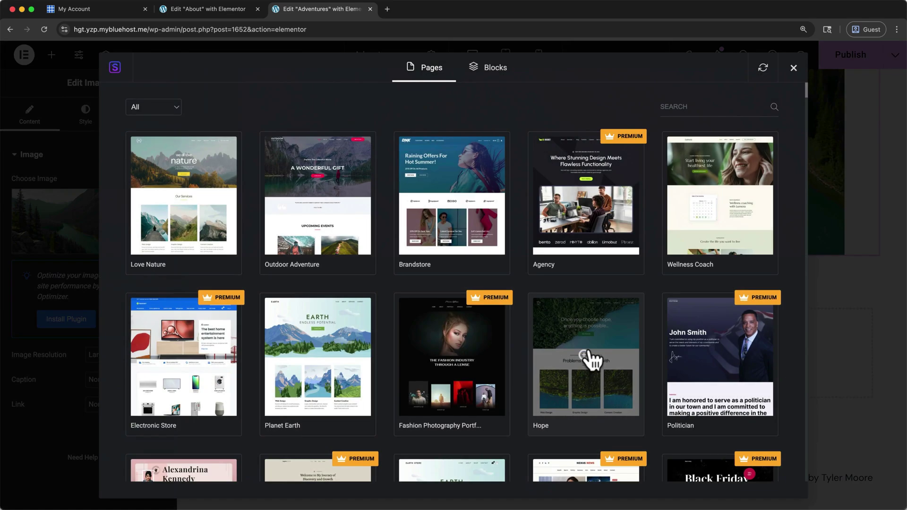
scroll(591, 359, "down", 6)
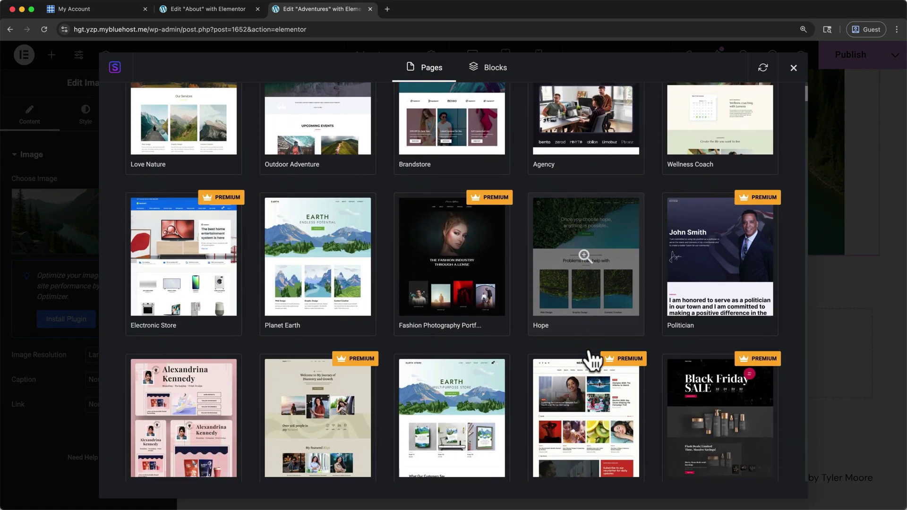
scroll(589, 347, "down", 5)
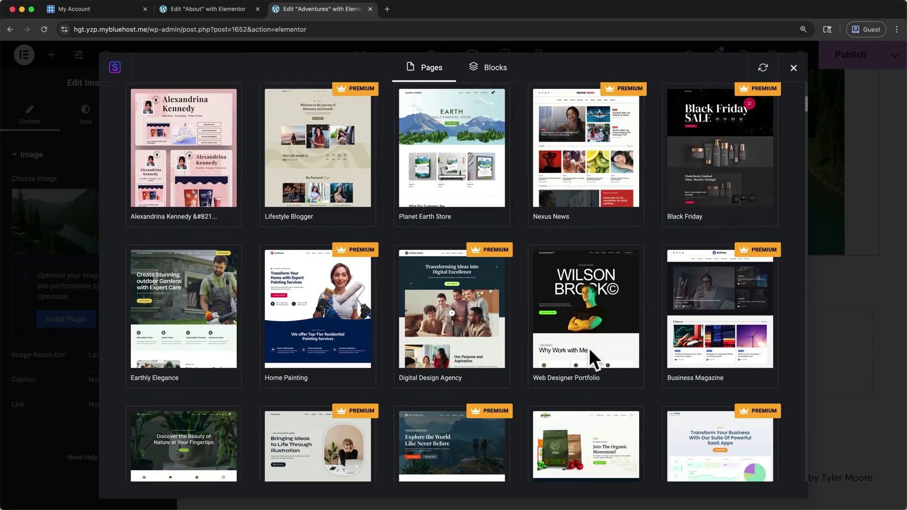
scroll(593, 361, "up", 12)
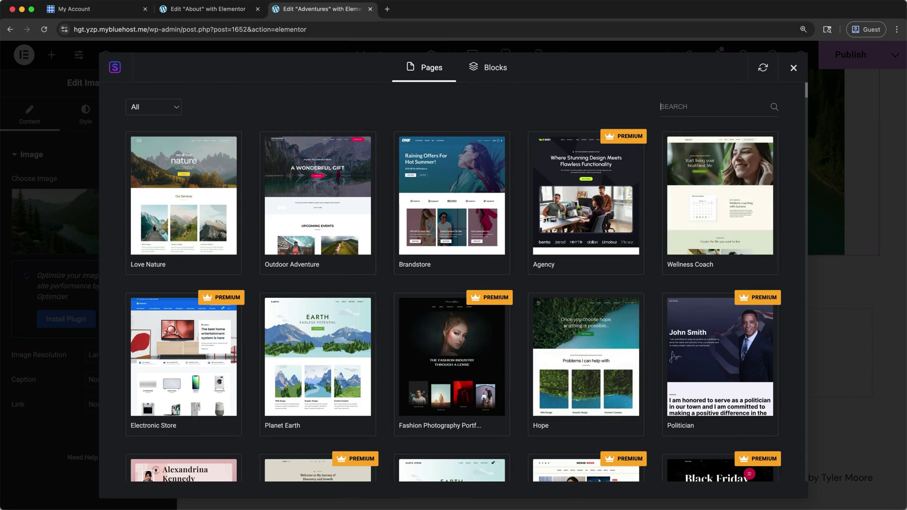
type("outdoor")
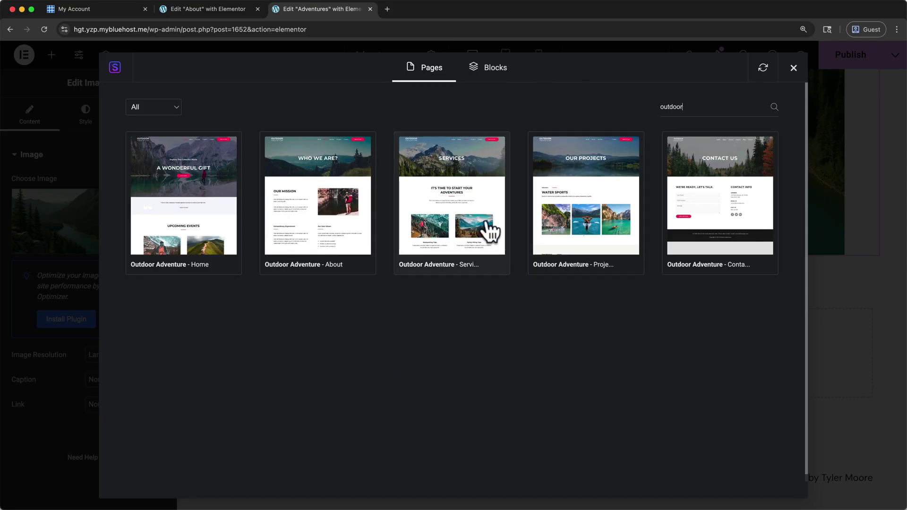
left_click(227, 255)
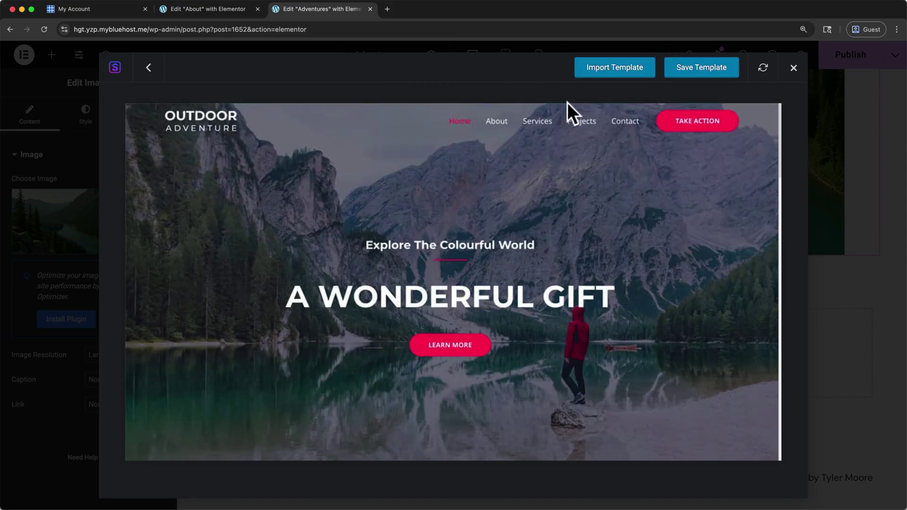
left_click(596, 81)
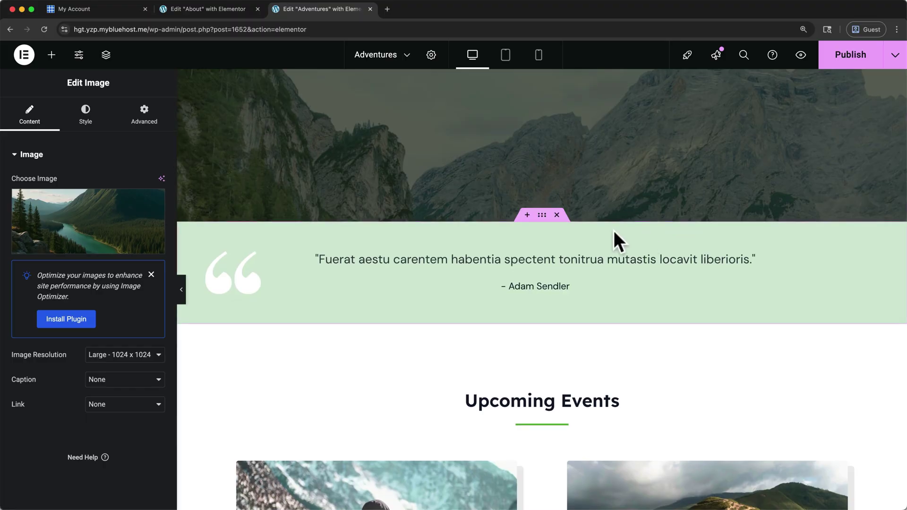
- Delete the Testimonial, Upcoming Events, Explore The World and dark mountain sections
left_click(556, 215)
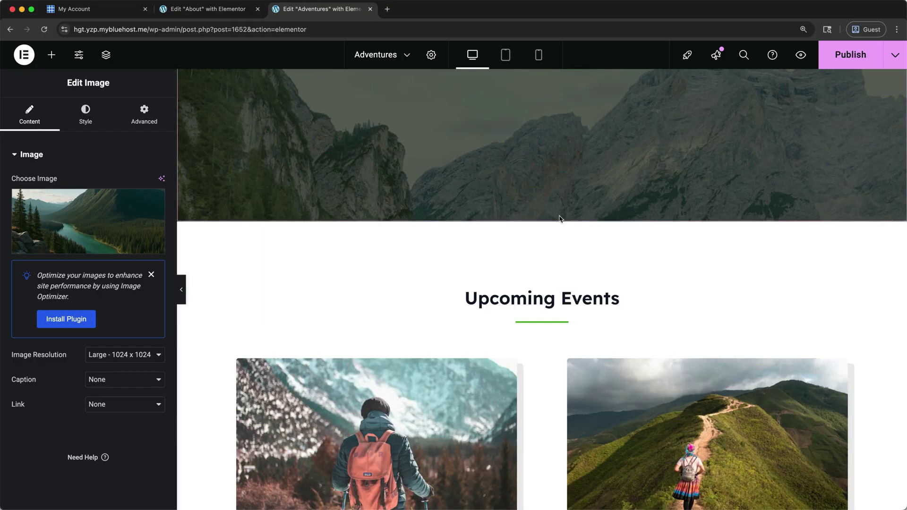
left_click(556, 214)
left_click(556, 215)
left_click(557, 217)
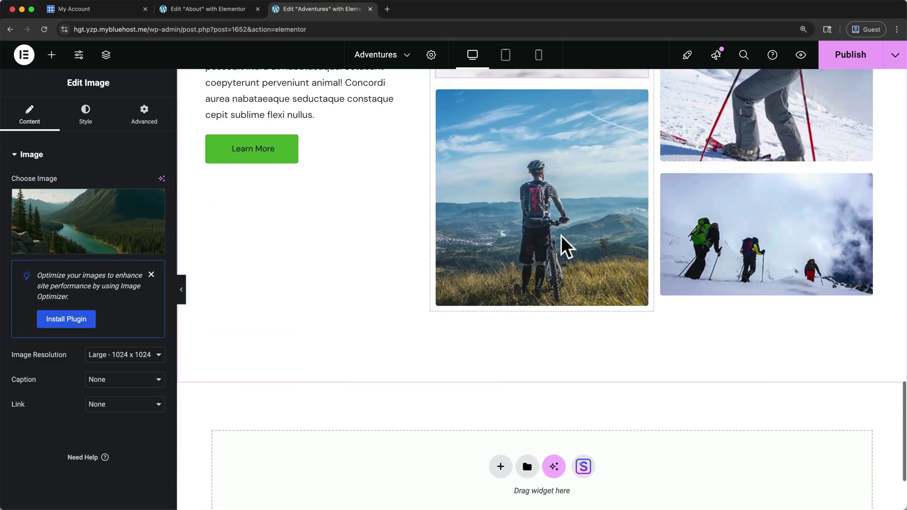
scroll(561, 236, "up", 10)
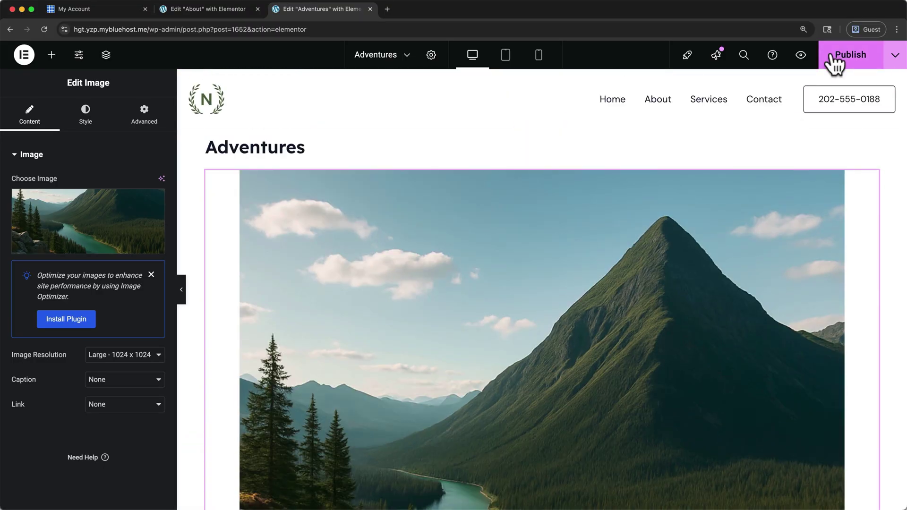
- Preview the Adventures page and scroll through it
left_click(801, 56)
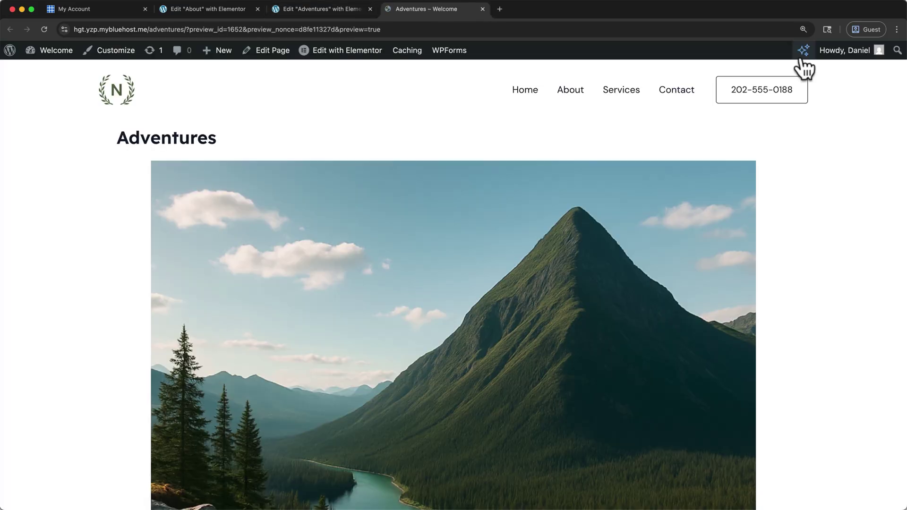
scroll(804, 67, "down", 15)
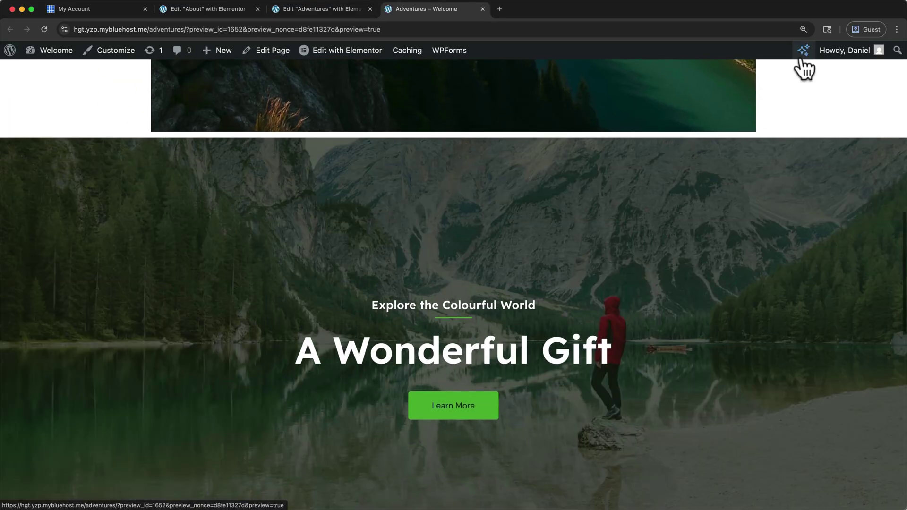
scroll(802, 68, "up", 15)
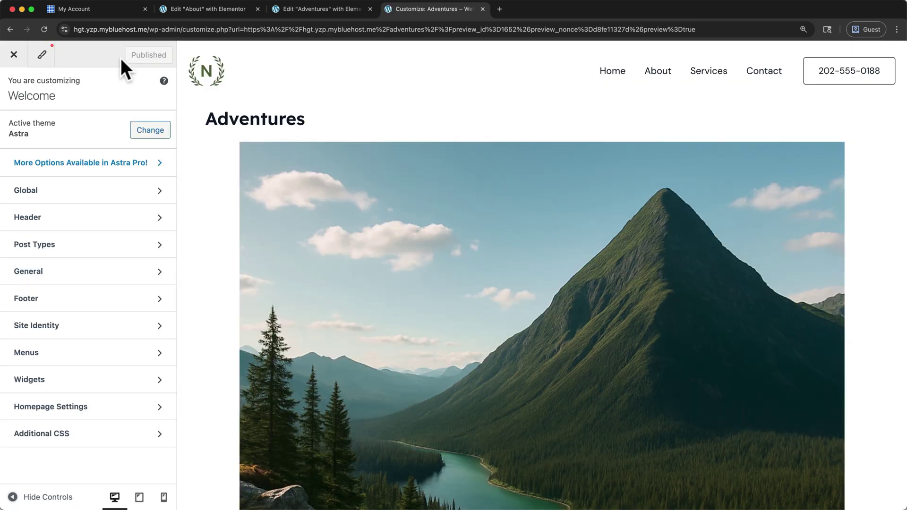
- Add the Adventures page to the Main Menu after Contact and publish the change
left_click(158, 349)
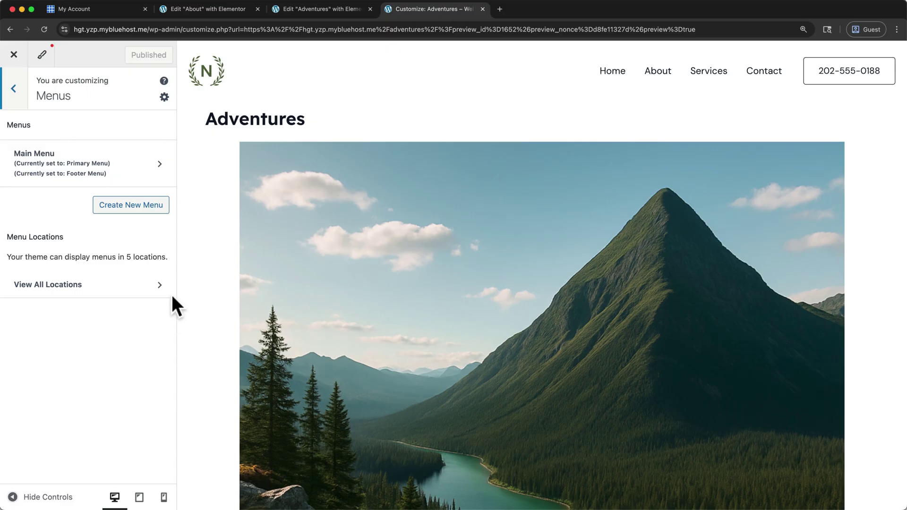
left_click(160, 165)
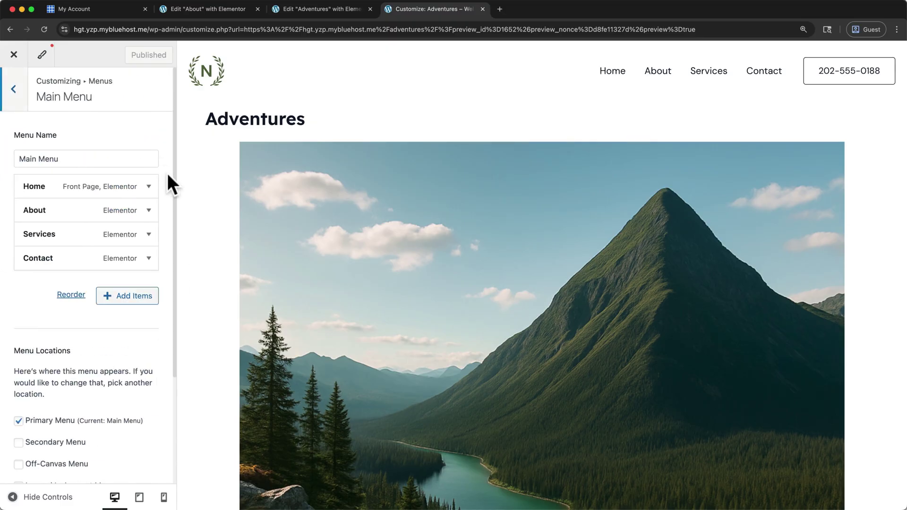
left_click(127, 296)
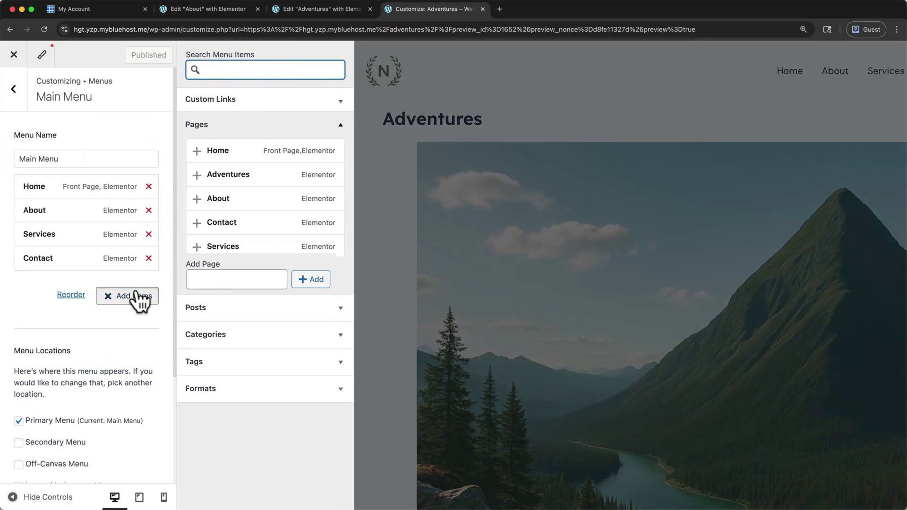
left_click(220, 175)
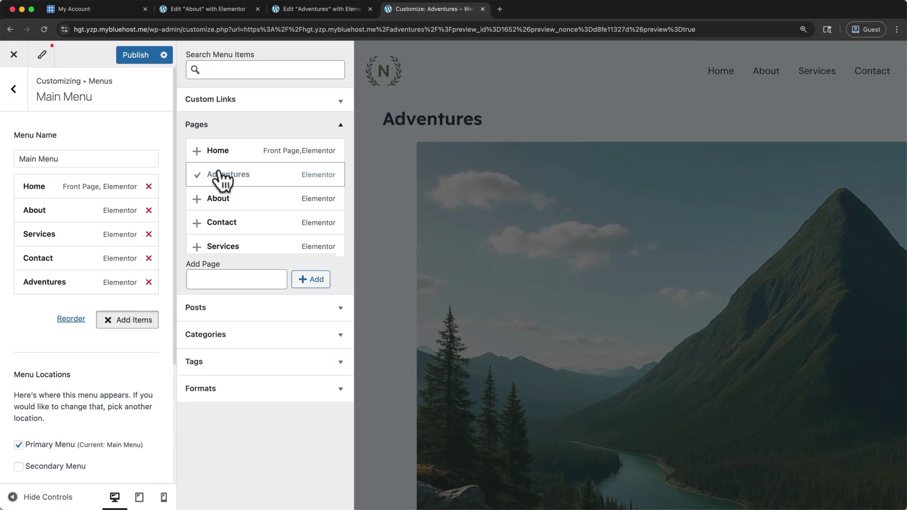
left_click(138, 58)
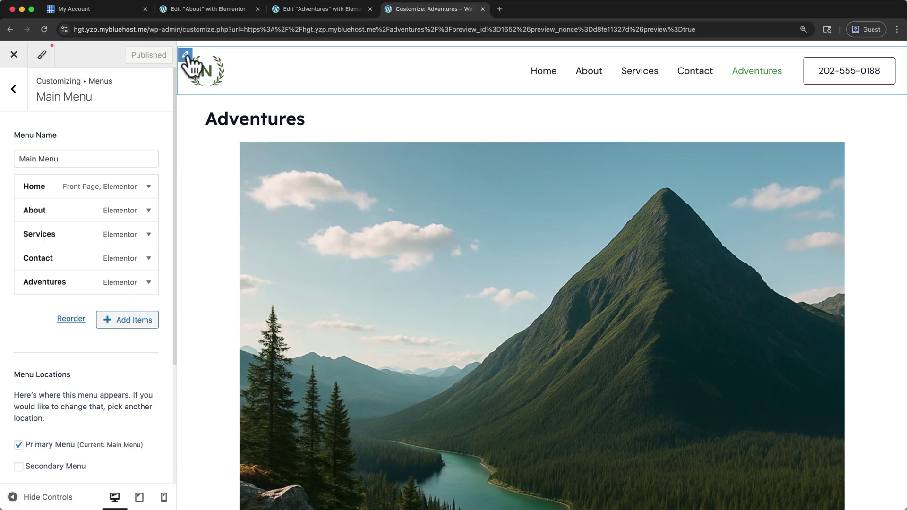
left_click(185, 55)
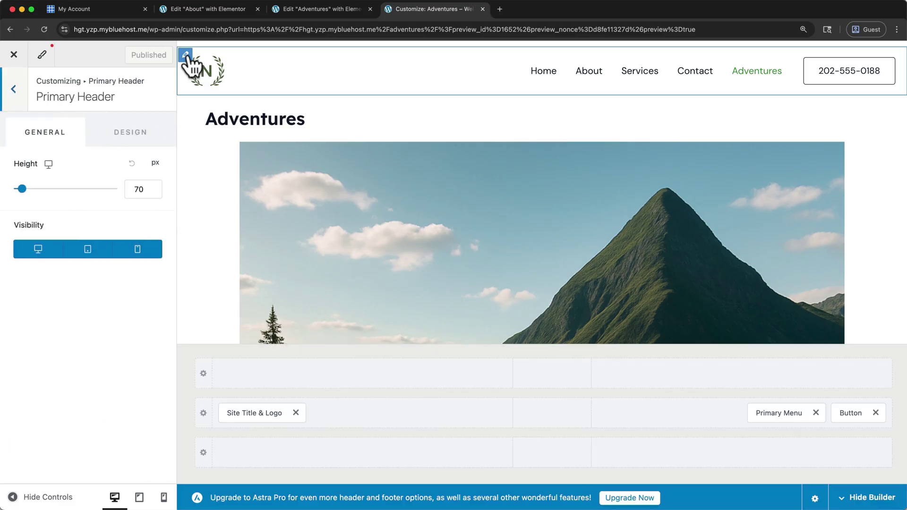
- Replace the header logo with the uploaded teal globe logo.png, skipping cropping
mouse_move(23, 189)
left_mouse_down()
mouse_move(31, 189)
mouse_move(22, 189)
left_mouse_up()
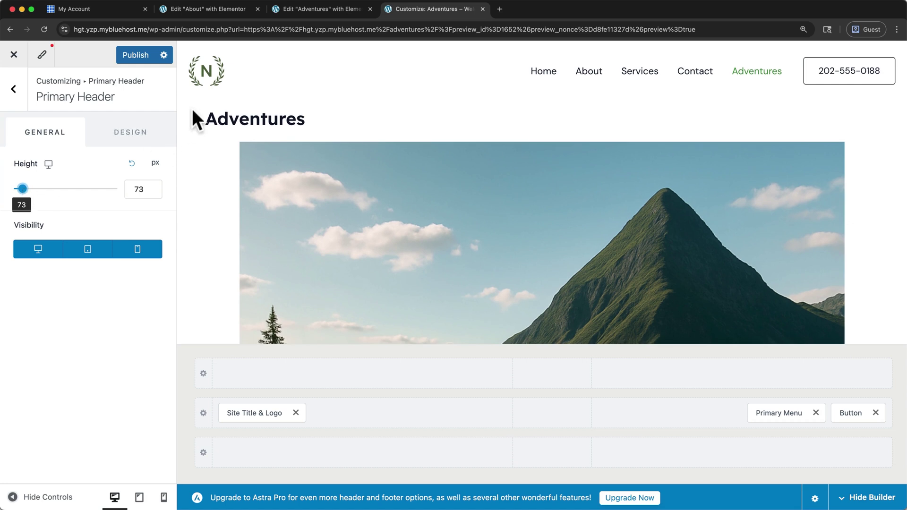
left_click(197, 72)
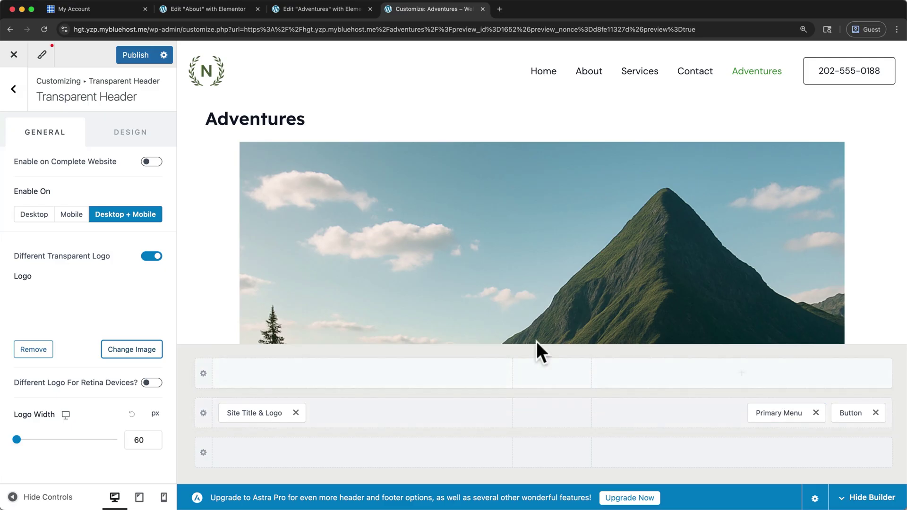
left_click(263, 411)
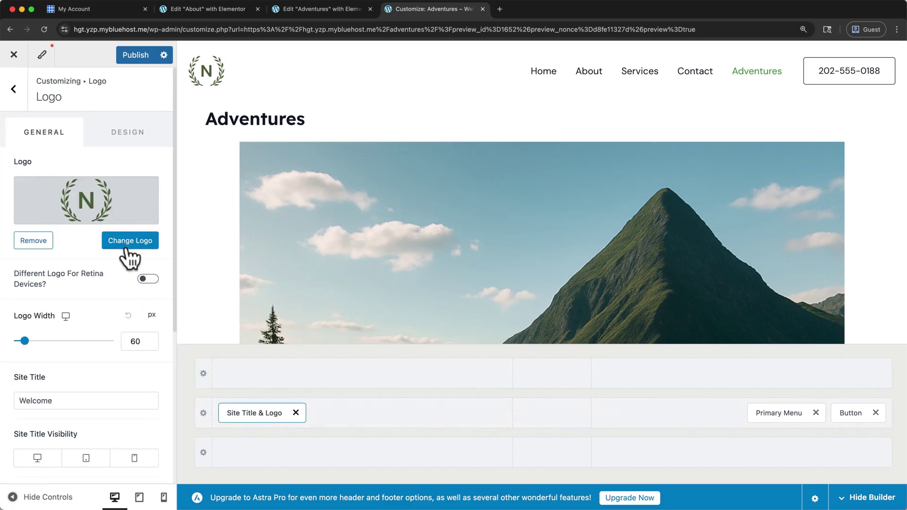
left_click(127, 247)
left_click(40, 99)
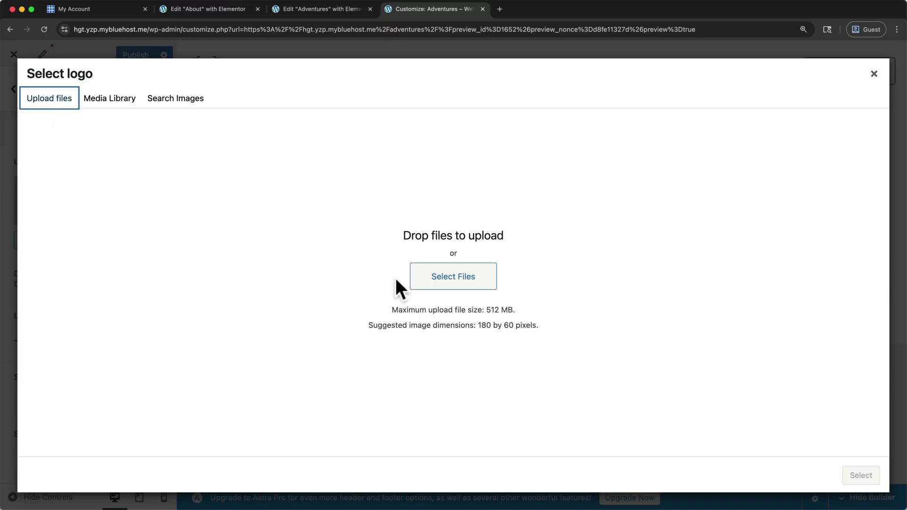
left_click(428, 278)
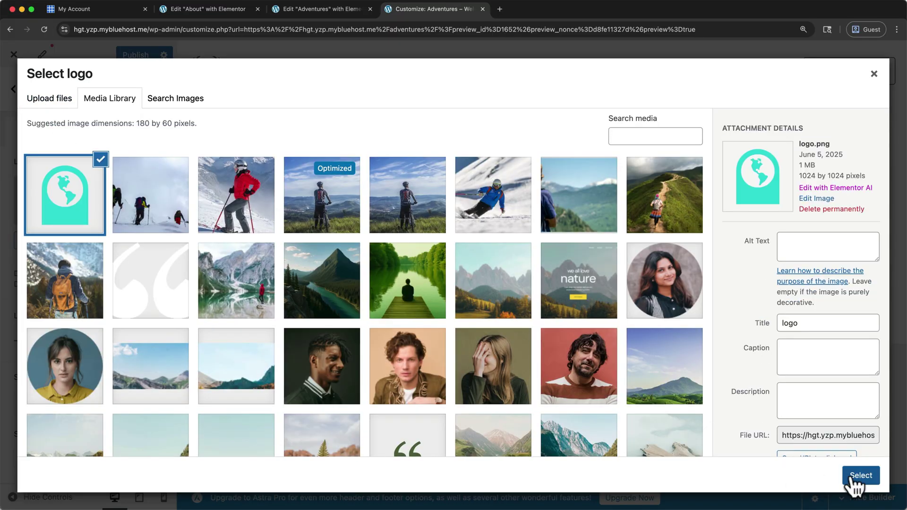
left_click(852, 476)
left_click(805, 477)
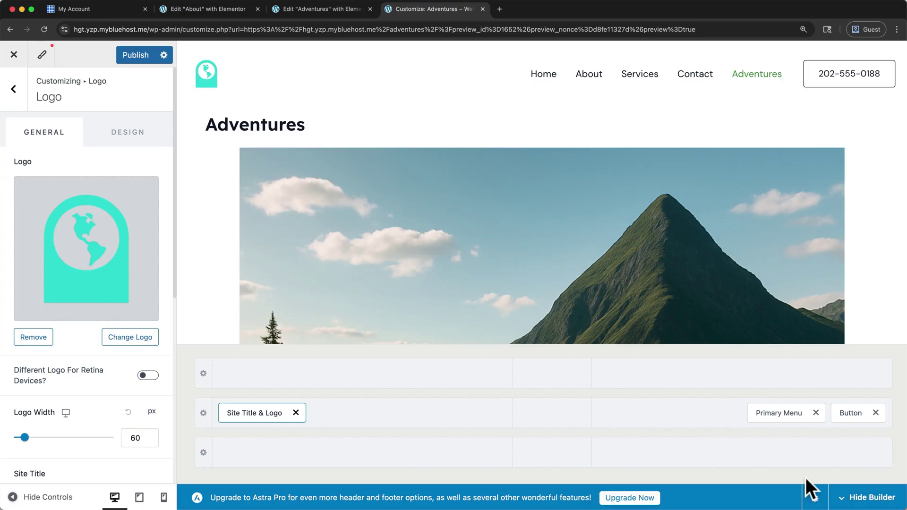
scroll(701, 294, "down", 15)
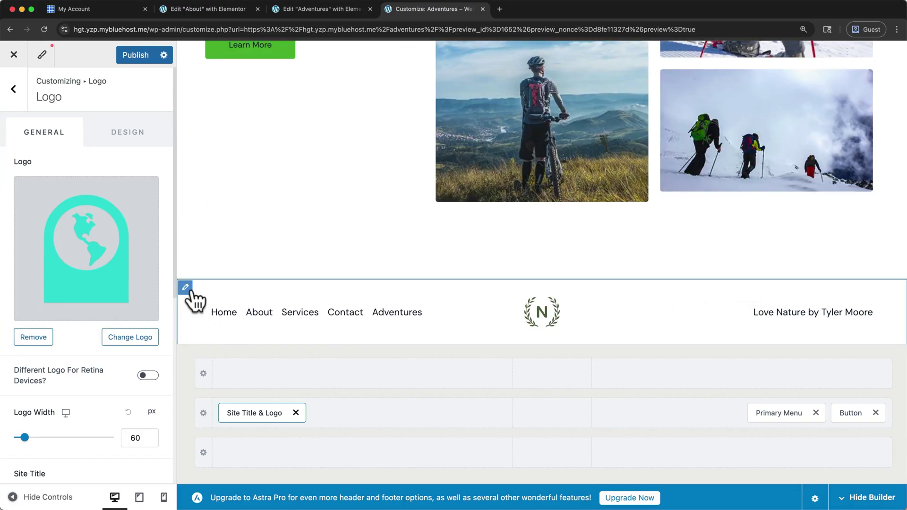
- Open the footer settings from the Customizer preview
left_click(186, 288)
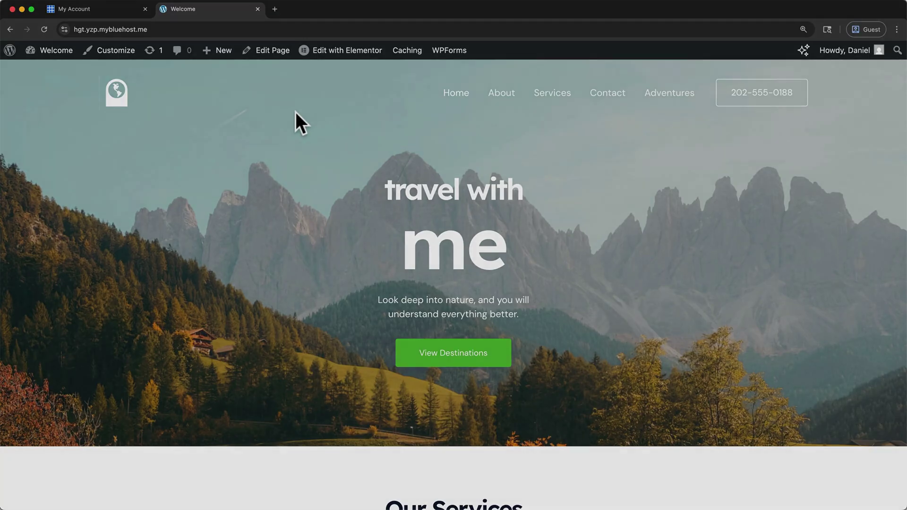
scroll(296, 112, "down", 5)
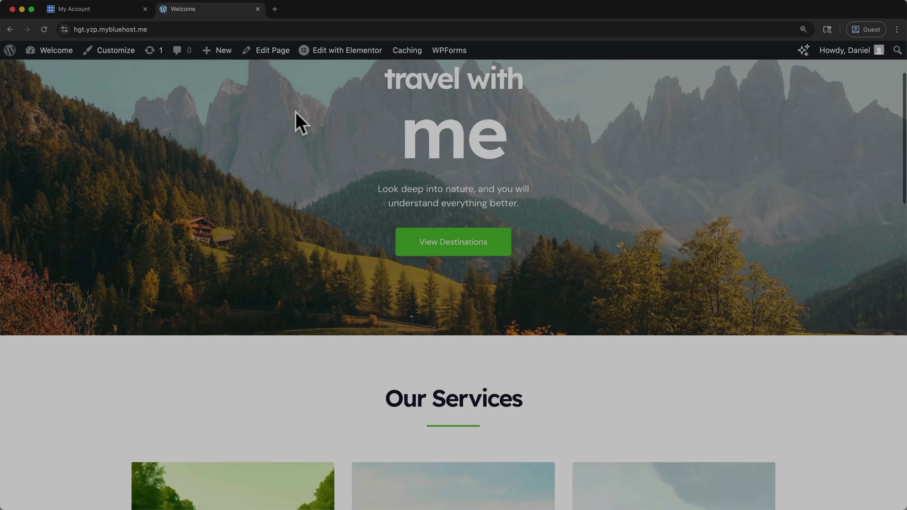
scroll(295, 112, "down", 5)
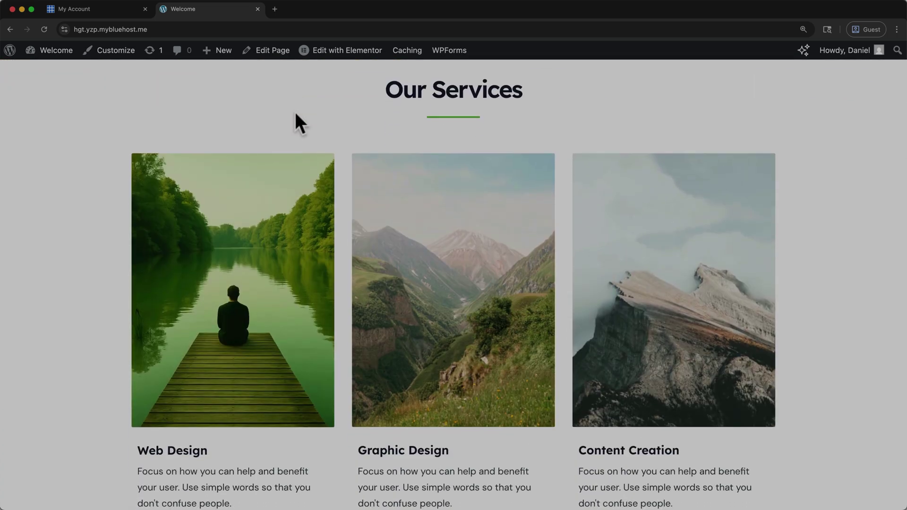
scroll(295, 112, "down", 6)
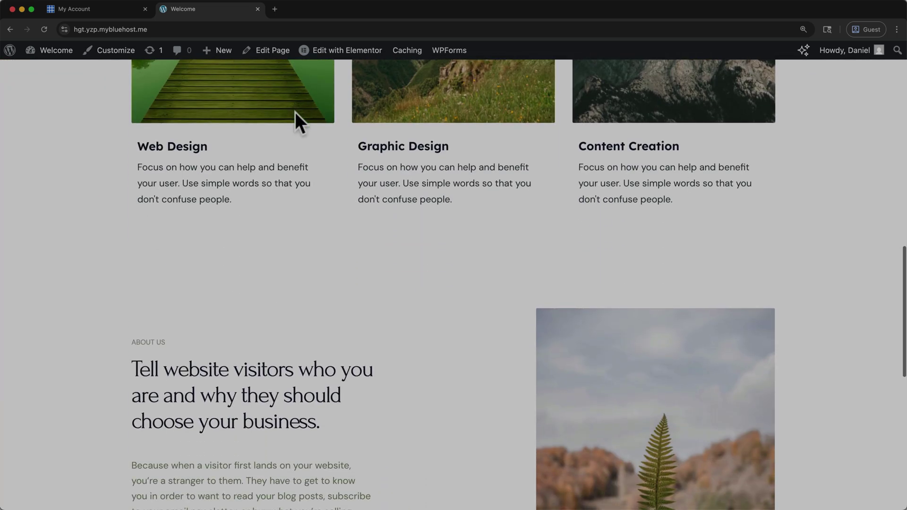
scroll(295, 112, "down", 4)
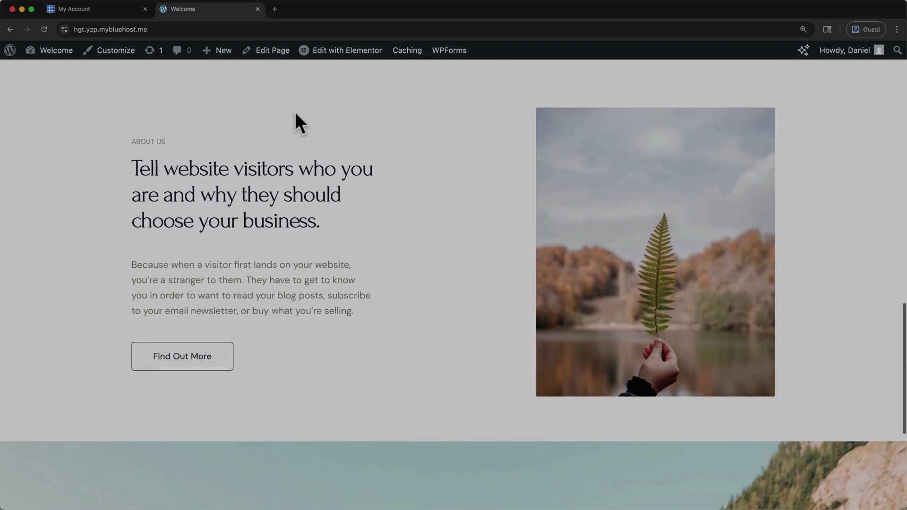
scroll(295, 113, "down", 5)
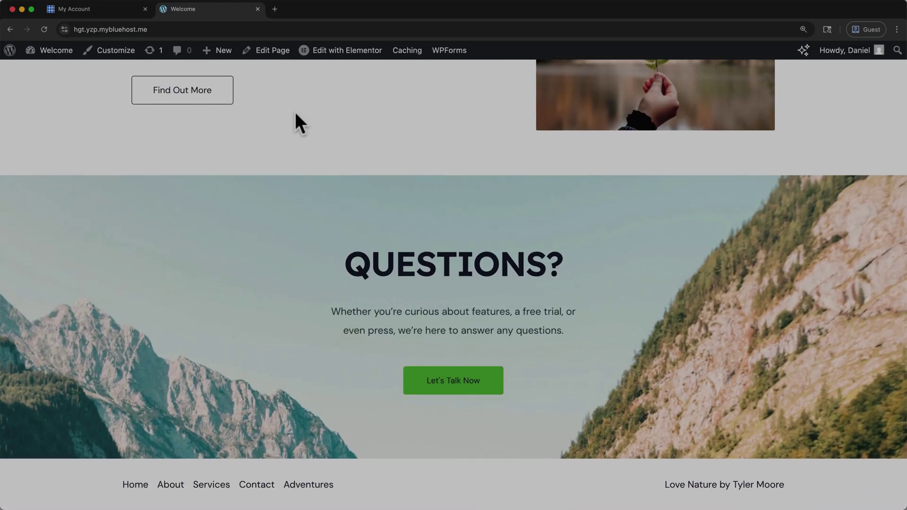
scroll(295, 114, "up", 6)
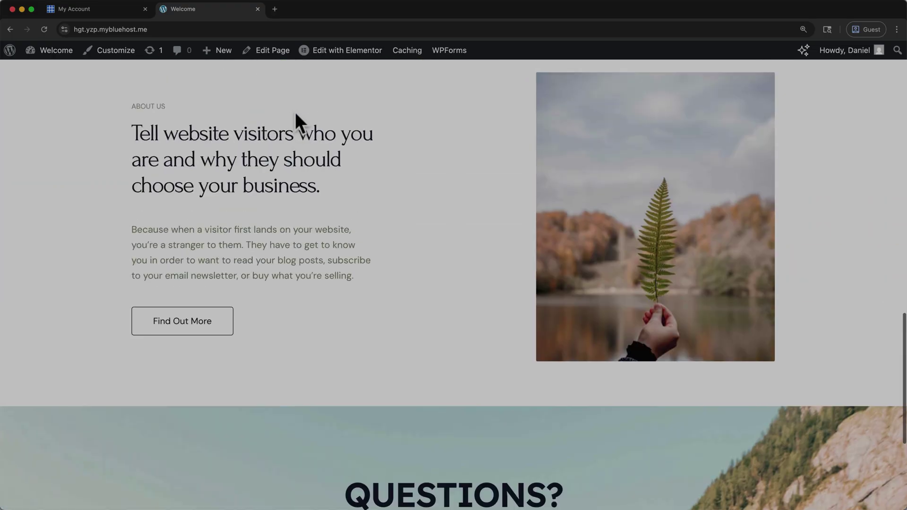